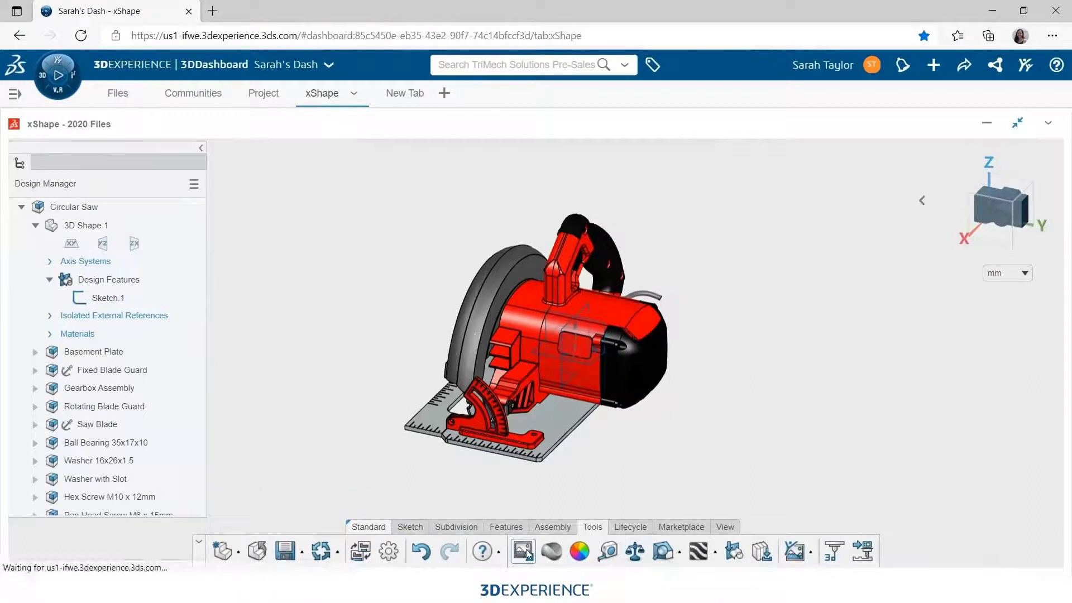
Insert the picture Cirular Saw Side Sketch.png on the zx plane and make it slightly transparent
click(169, 212)
click(583, 286)
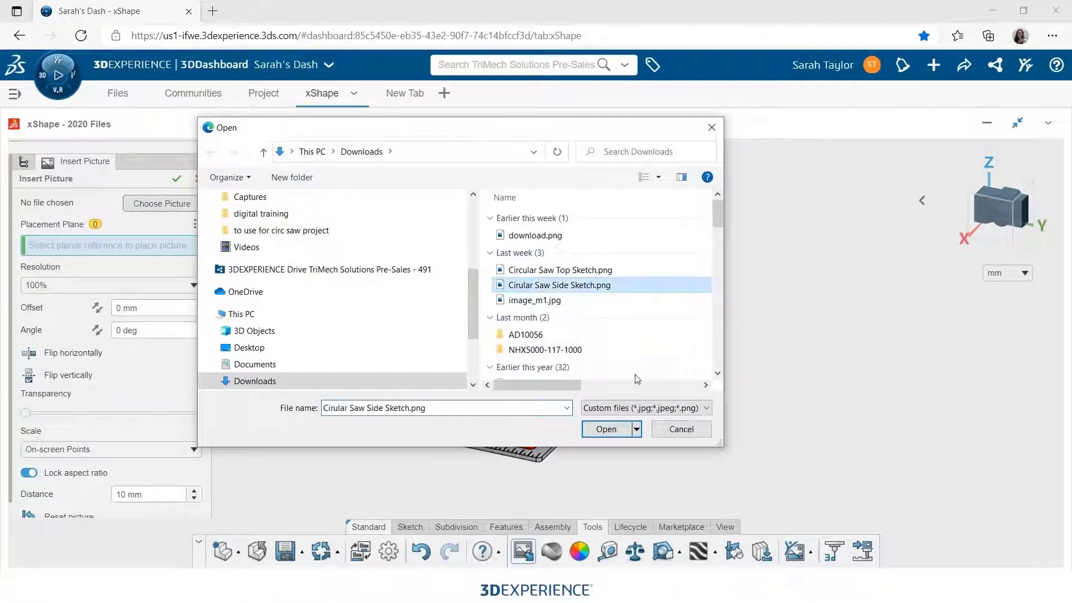
click(606, 430)
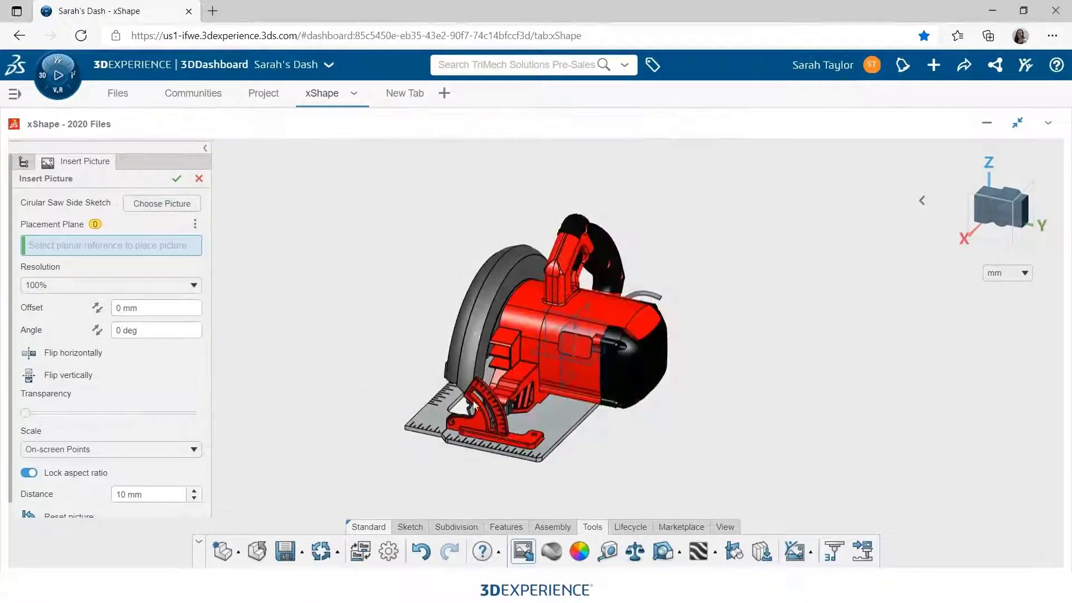
click(561, 341)
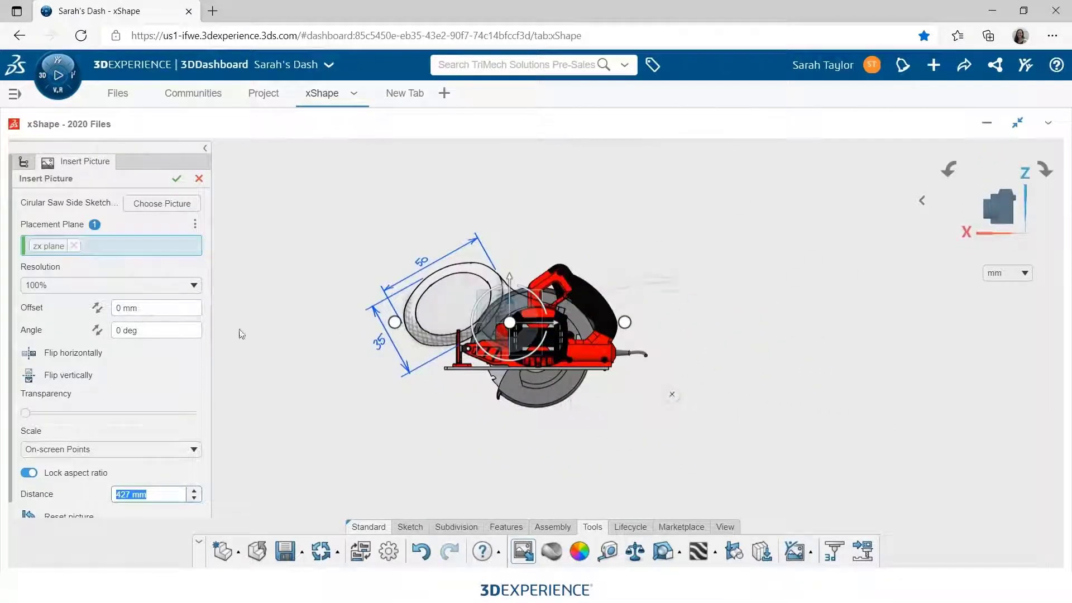
click(34, 413)
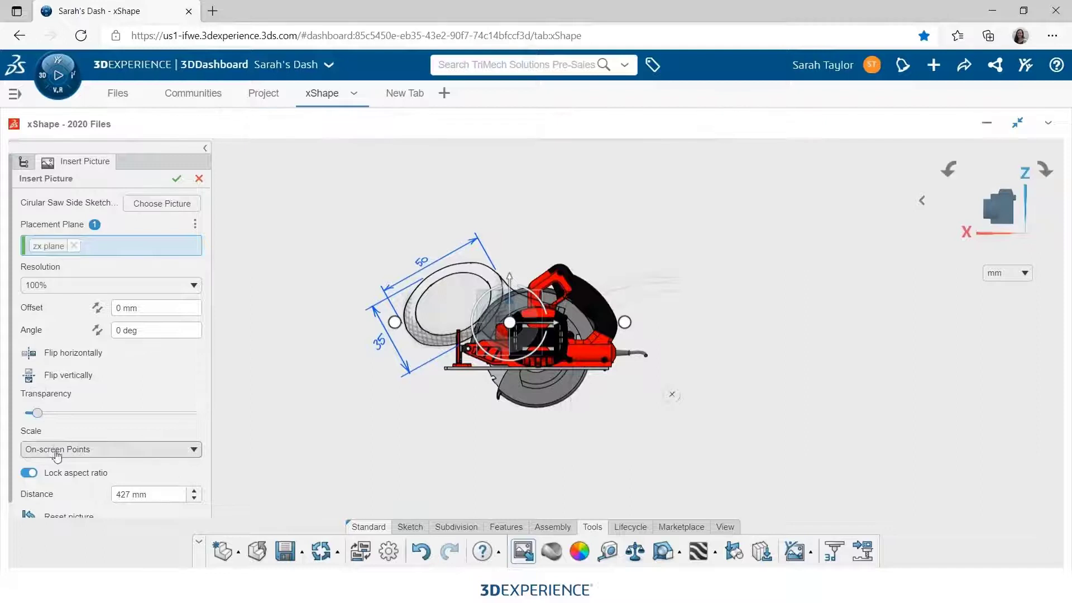
Scale the picture to 50 mm using the two ends of the sketched 50 dimension line as on-screen points
drag(390, 325, 397, 324)
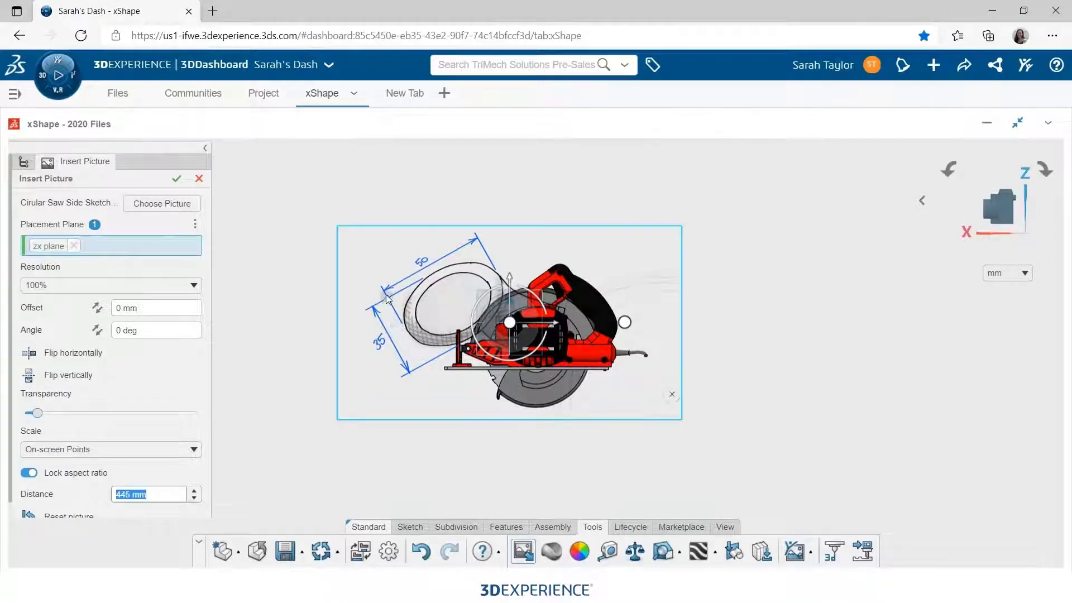
drag(625, 323, 565, 285)
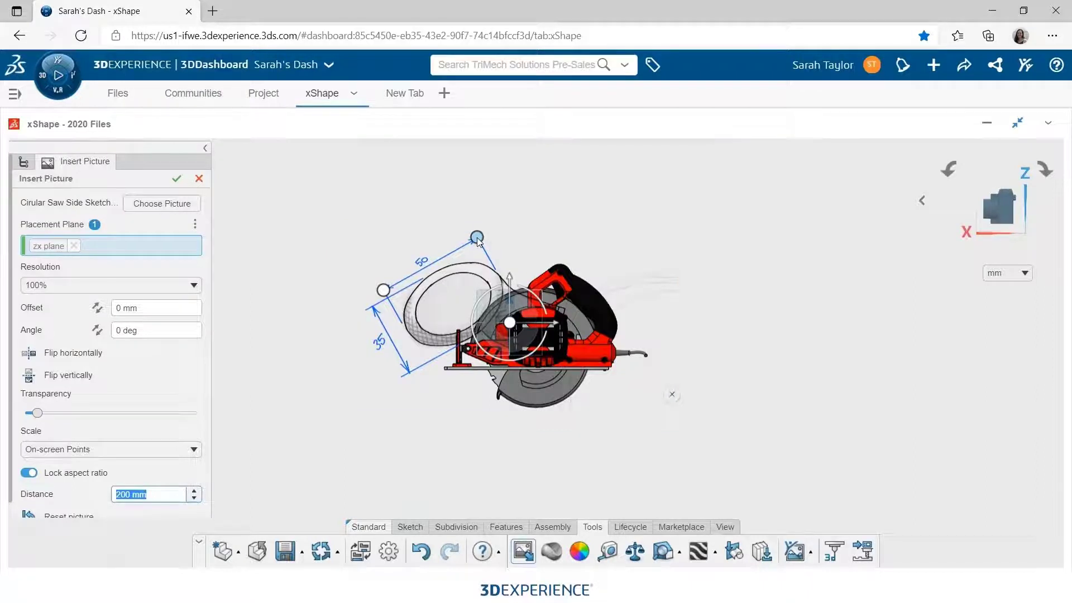
scroll(460, 296, up, 2)
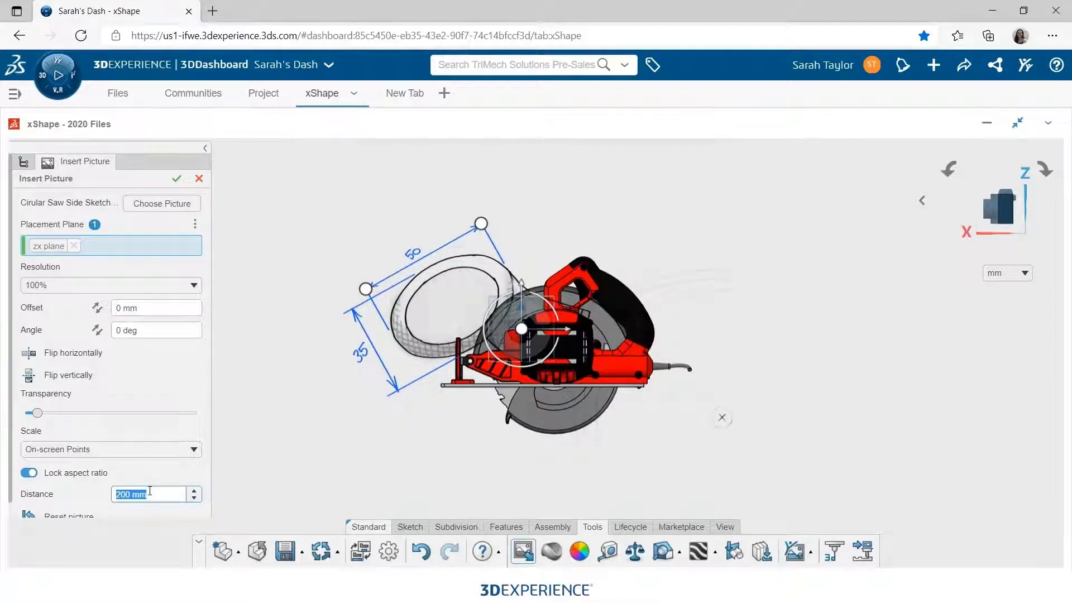
key(Return)
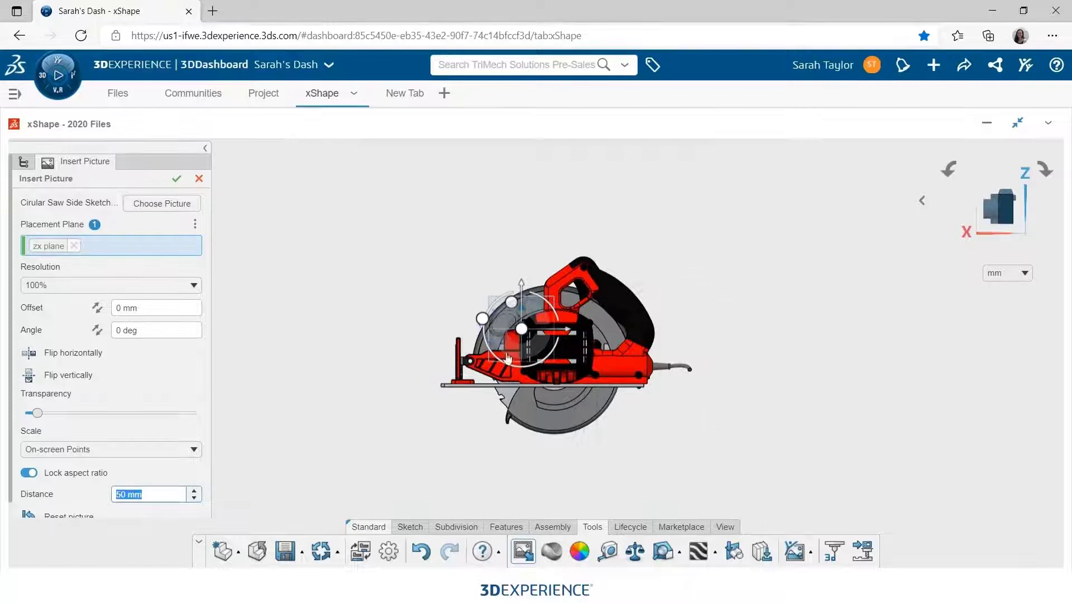
Move the scaled picture so the sketched hand grip starts at the upper front of the motor housing, and finish the insertion
scroll(504, 366, up, 10)
mouse_move(567, 334)
mouse_down()
mouse_move(487, 286)
mouse_move(411, 270)
mouse_move(455, 288)
mouse_up()
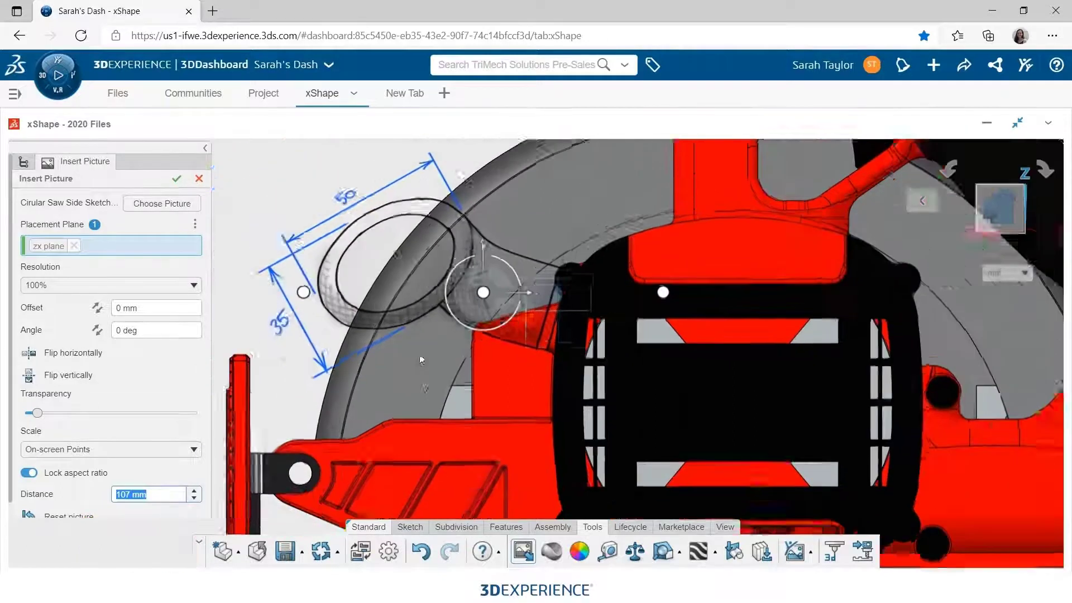
click(176, 178)
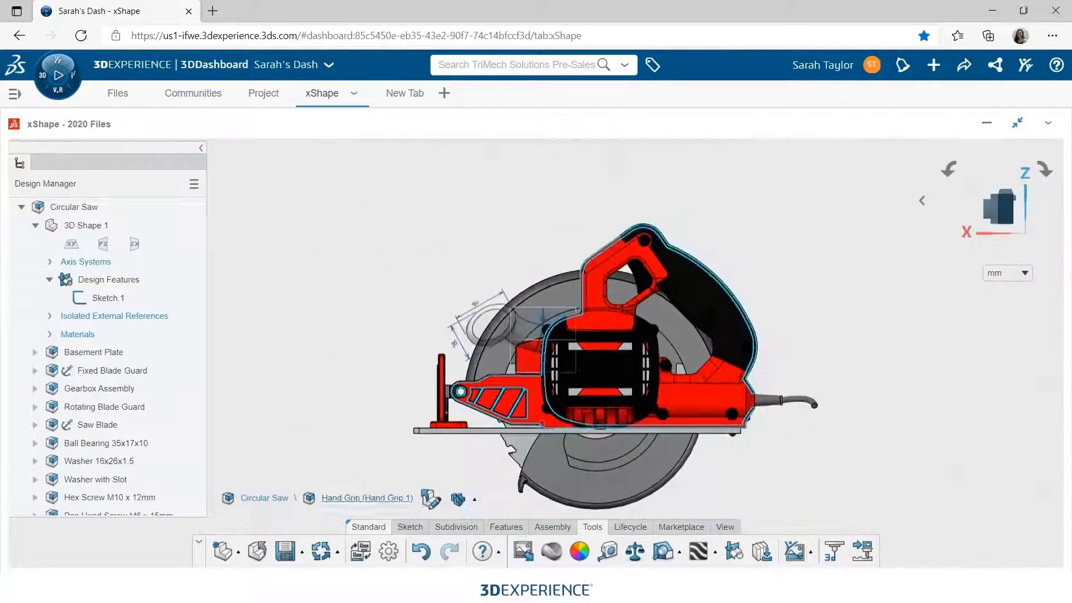
Place a subdivision cylinder primitive on the horizontal plane at the origin of the circular saw
middle_drag(550, 428, 625, 448)
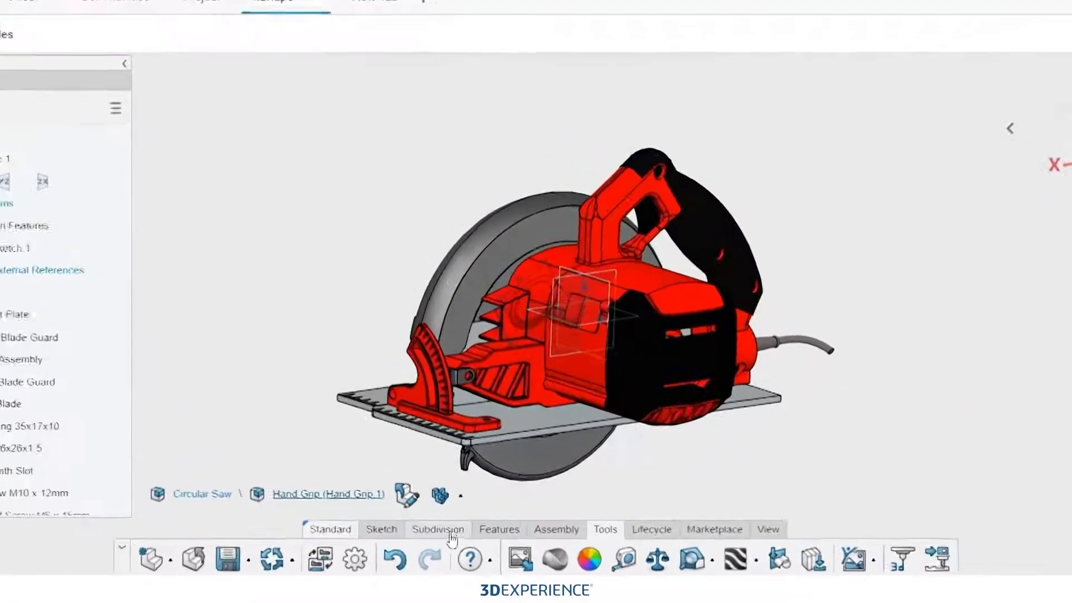
click(453, 532)
click(530, 558)
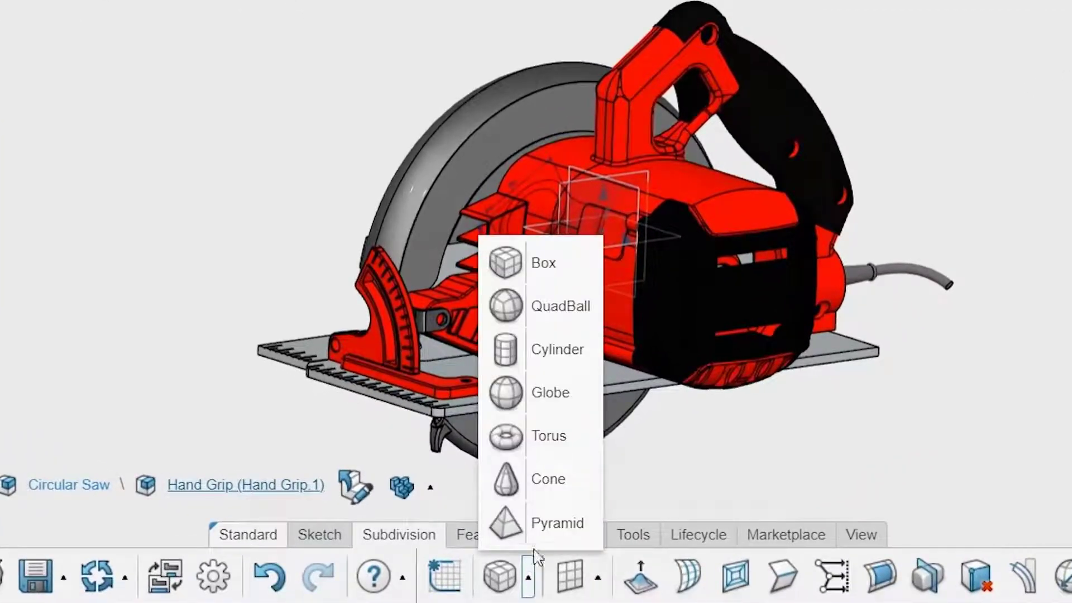
click(547, 362)
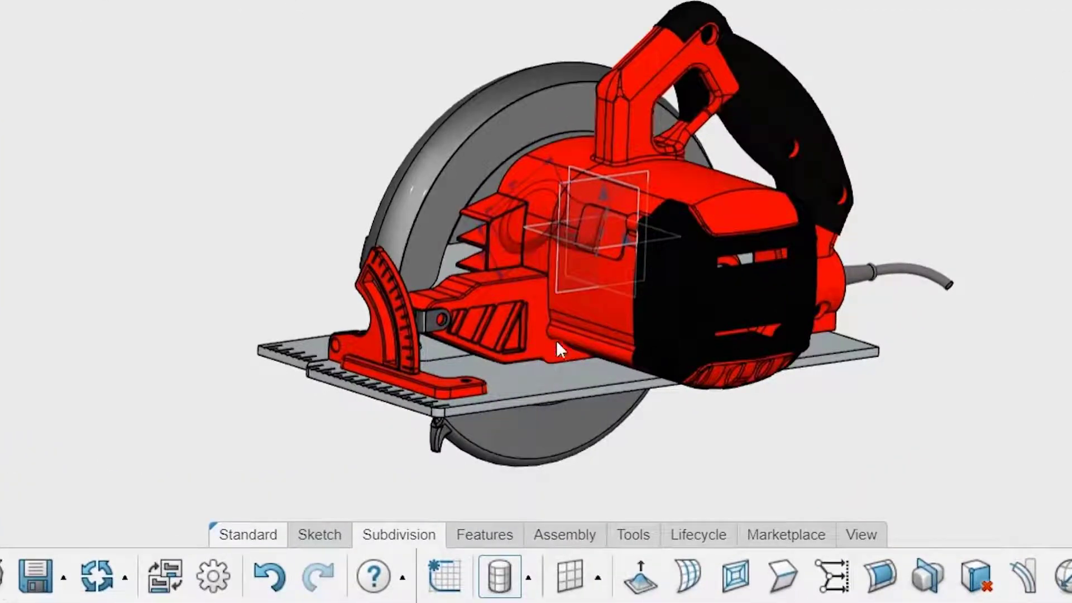
click(578, 296)
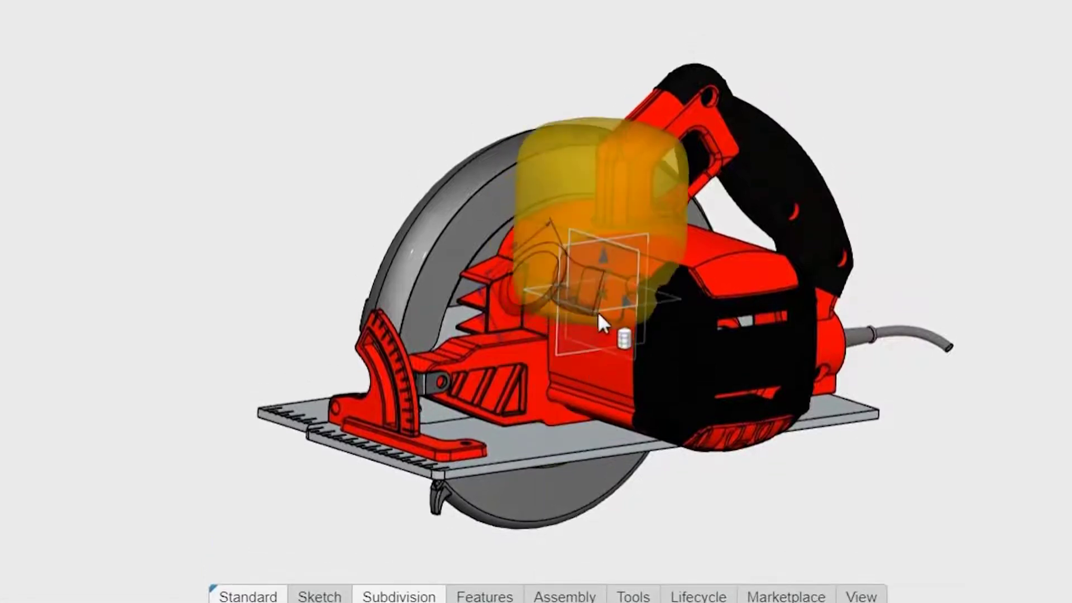
click(601, 298)
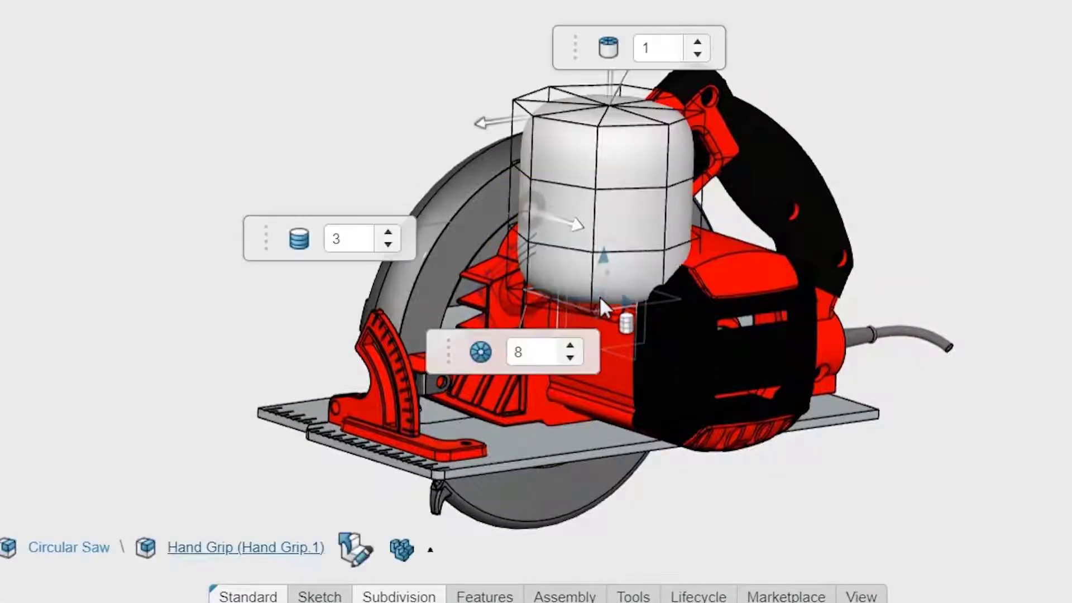
Give the cylinder 4 sections along its height, crease its edges and accept it
click(387, 234)
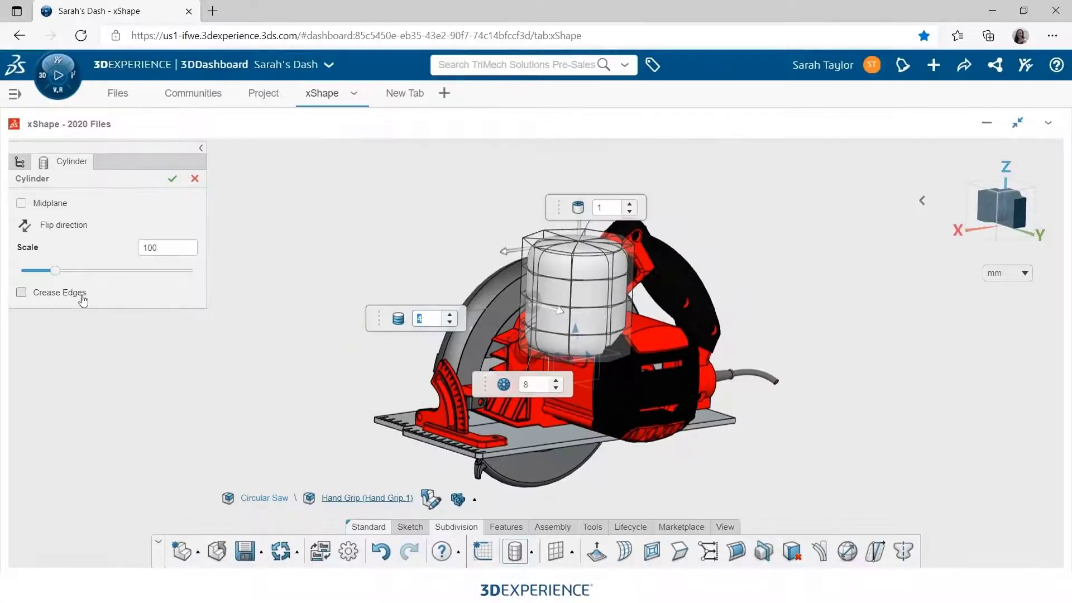
click(47, 300)
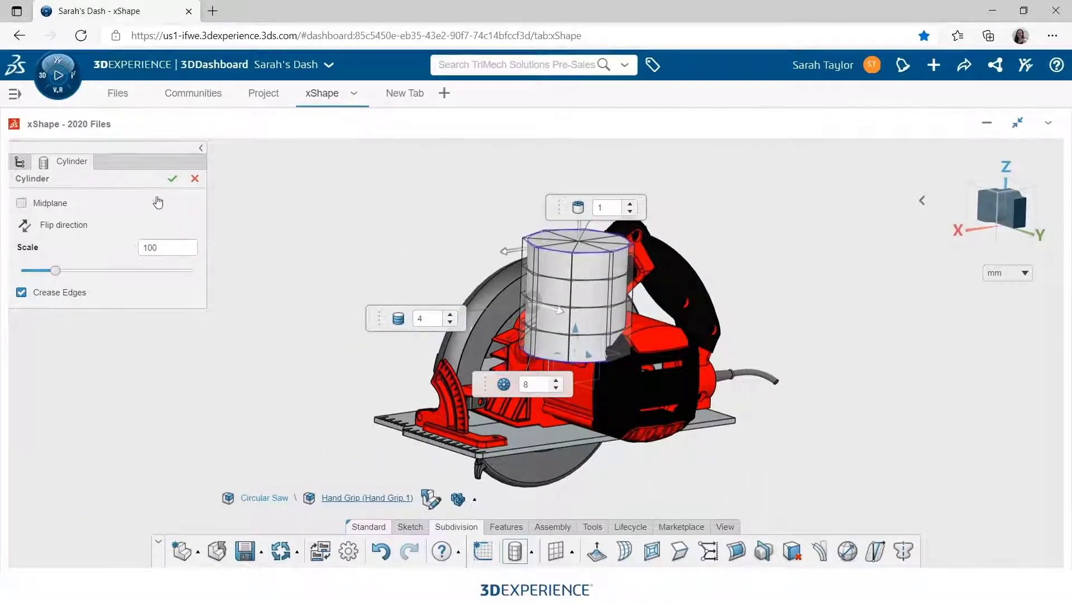
click(172, 179)
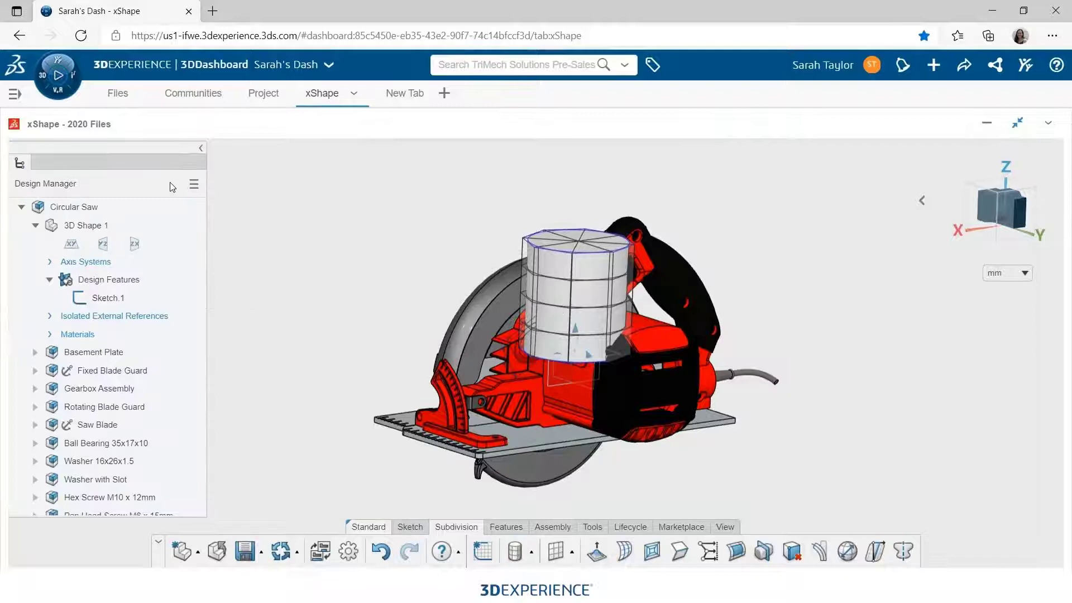
Rotate the whole cylinder mesh a quarter turn so that its axis runs along Y
middle_drag(643, 474, 697, 475)
drag(569, 279, 650, 262)
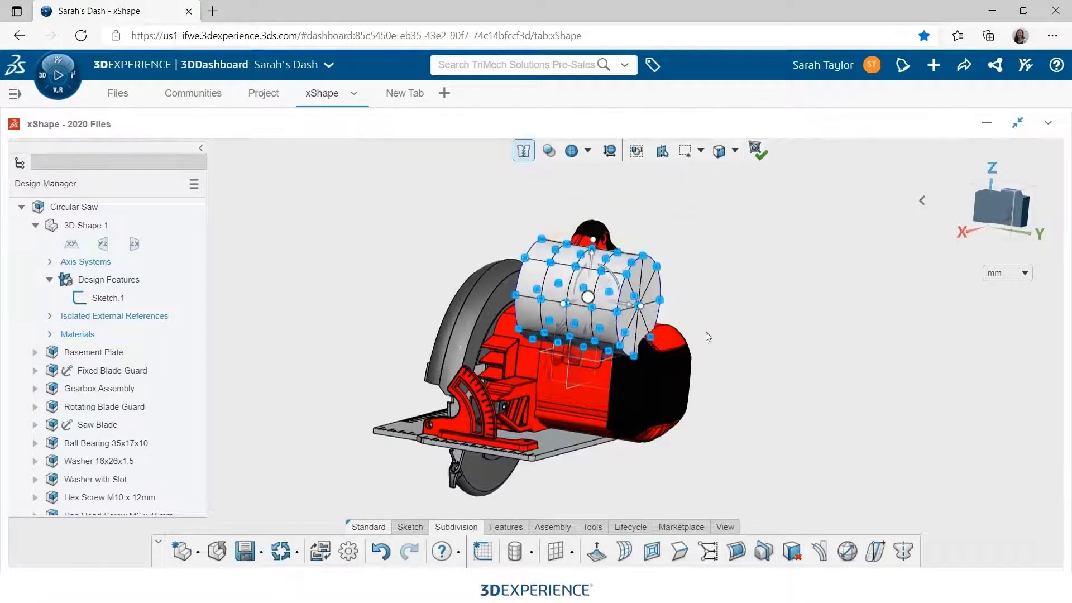
click(660, 485)
middle_drag(647, 485, 601, 481)
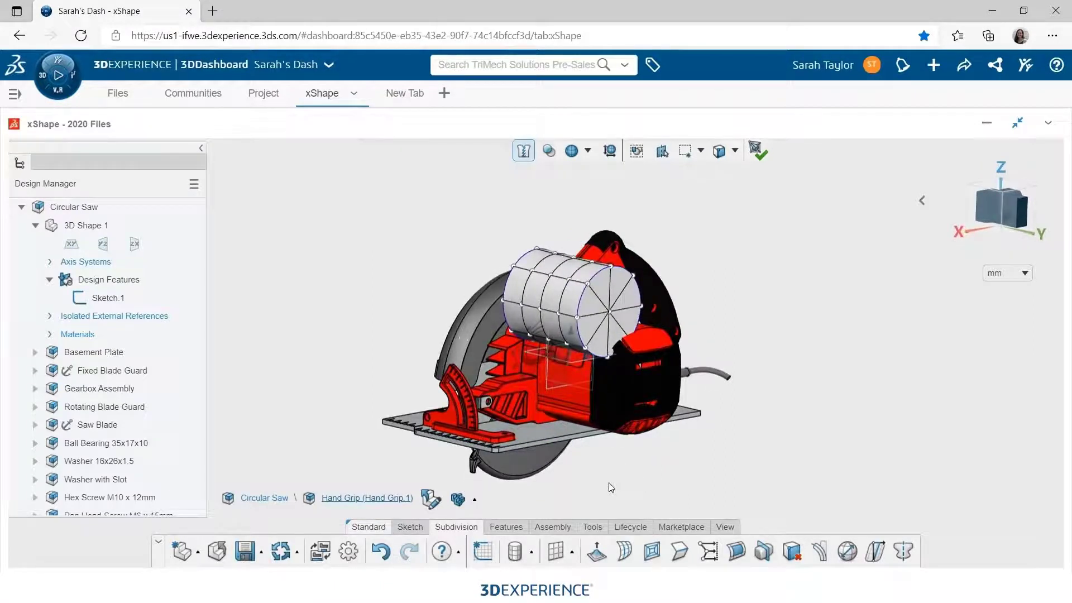
Scale the whole cylinder non-uniformly by bounding box to 50 mm along X, 75 mm along Y and 35 mm along Z
key(ctrl+a)
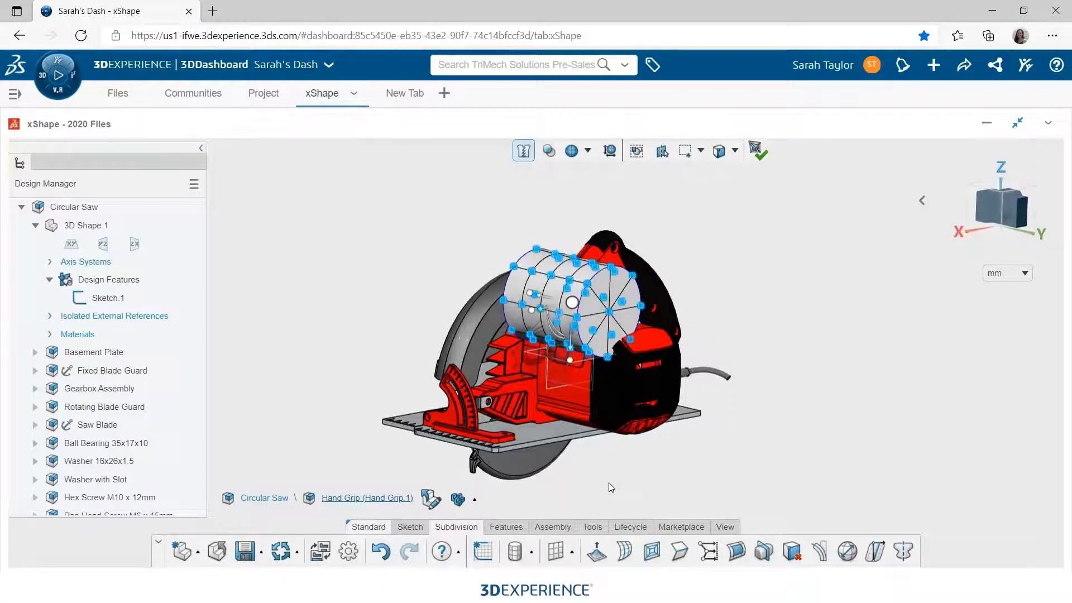
click(847, 550)
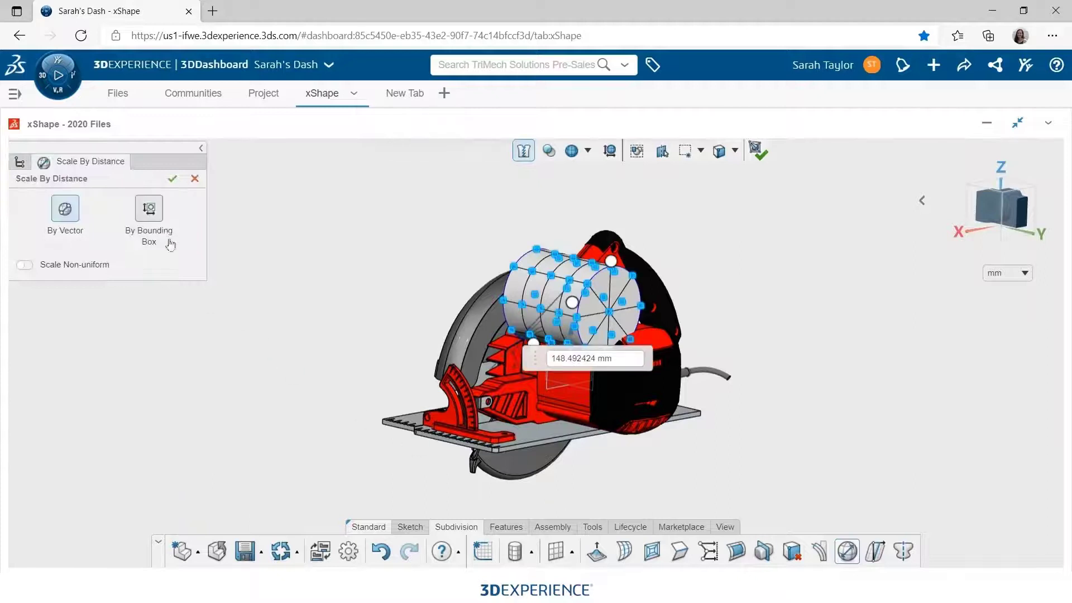
click(149, 215)
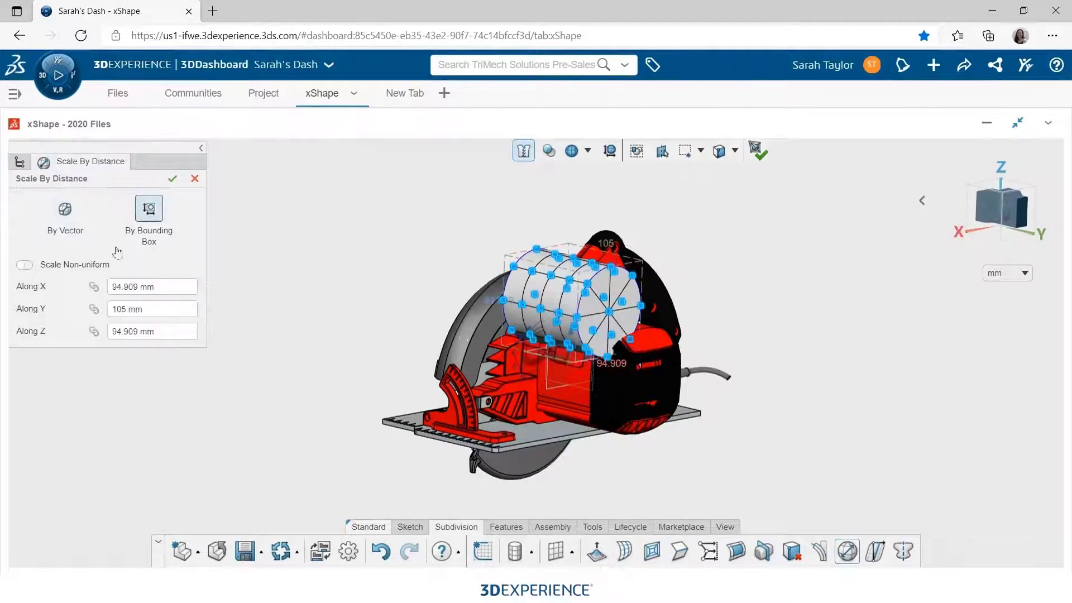
click(169, 288)
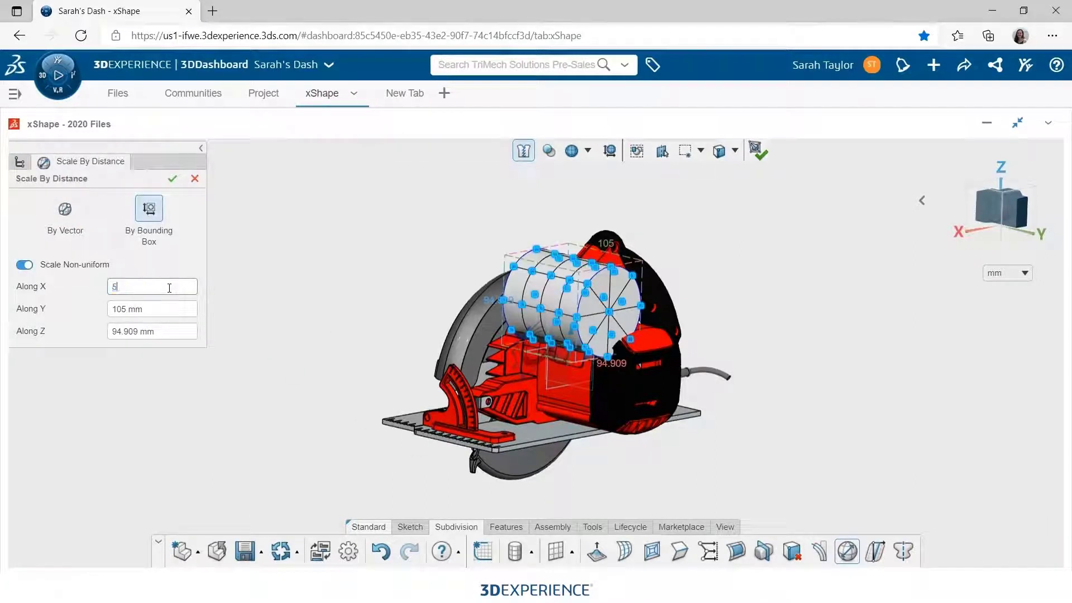
click(163, 309)
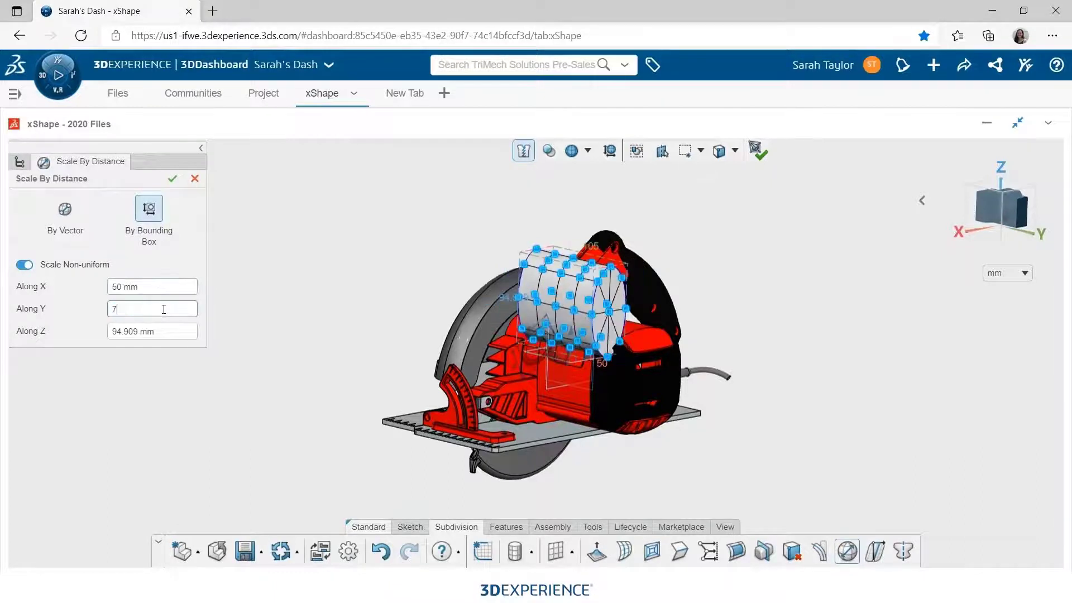
key(Return)
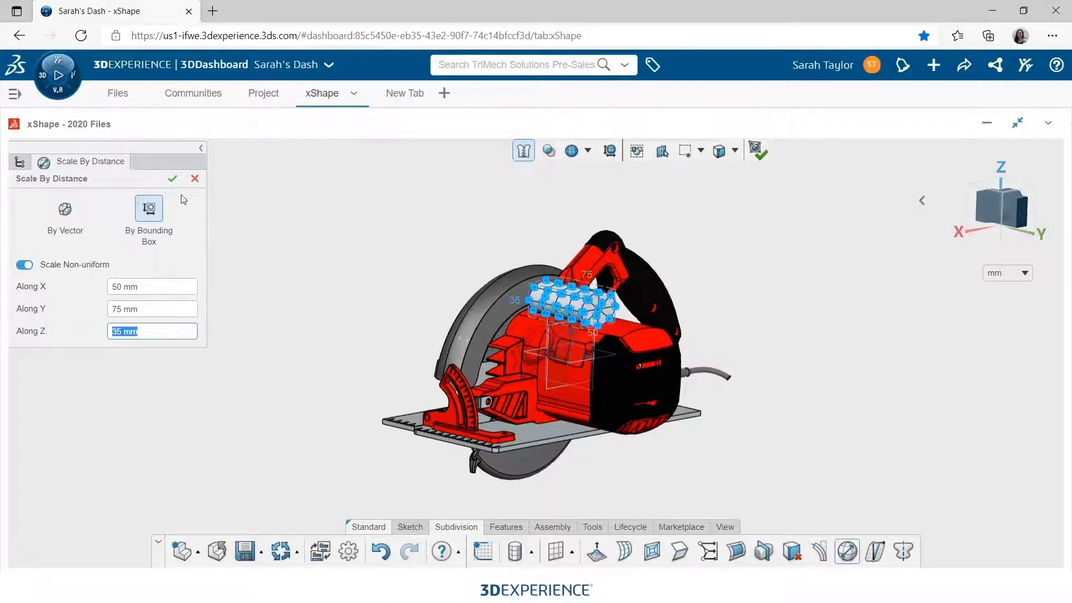
click(172, 179)
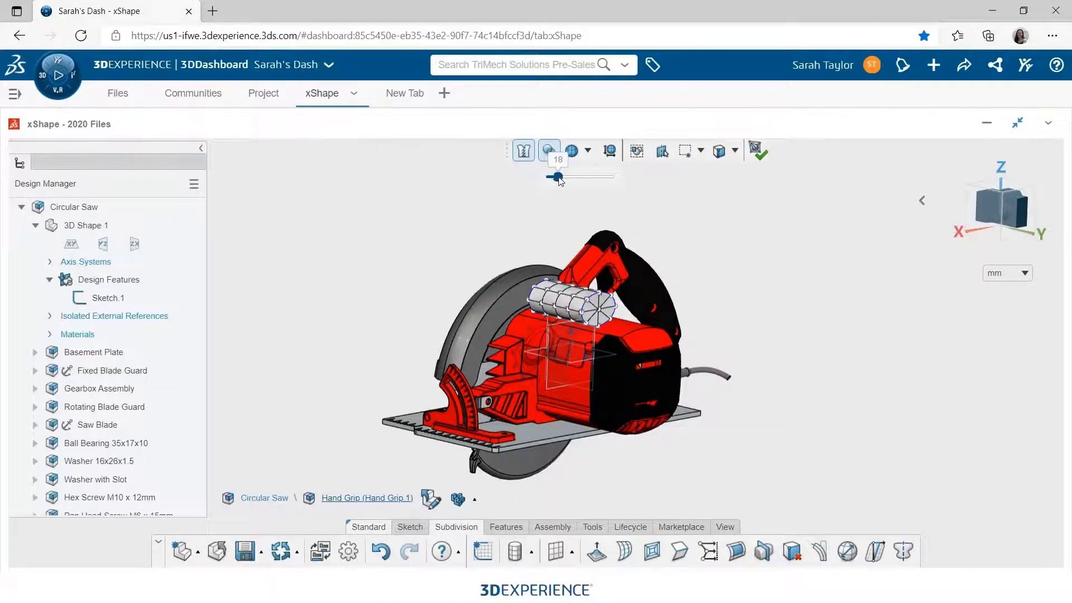
In the side view, move and tilt the cylinder so its end face matches the outer ellipse of the grip in the sketch picture
middle_drag(645, 478, 569, 459)
mouse_move(925, 199)
click(860, 203)
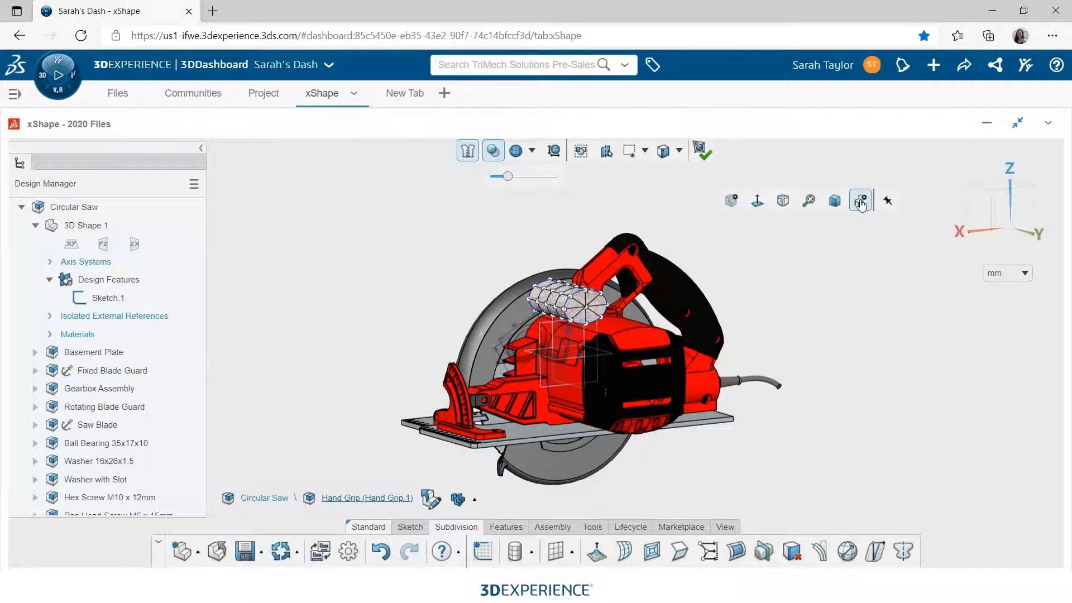
click(1007, 232)
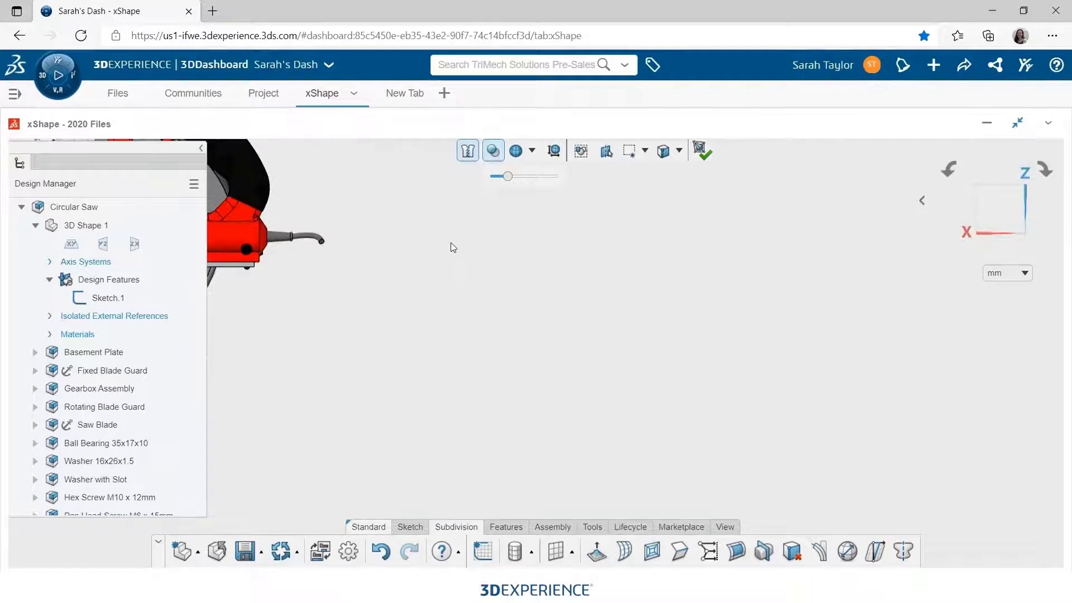
ctrl+middle_drag(451, 240, 944, 394)
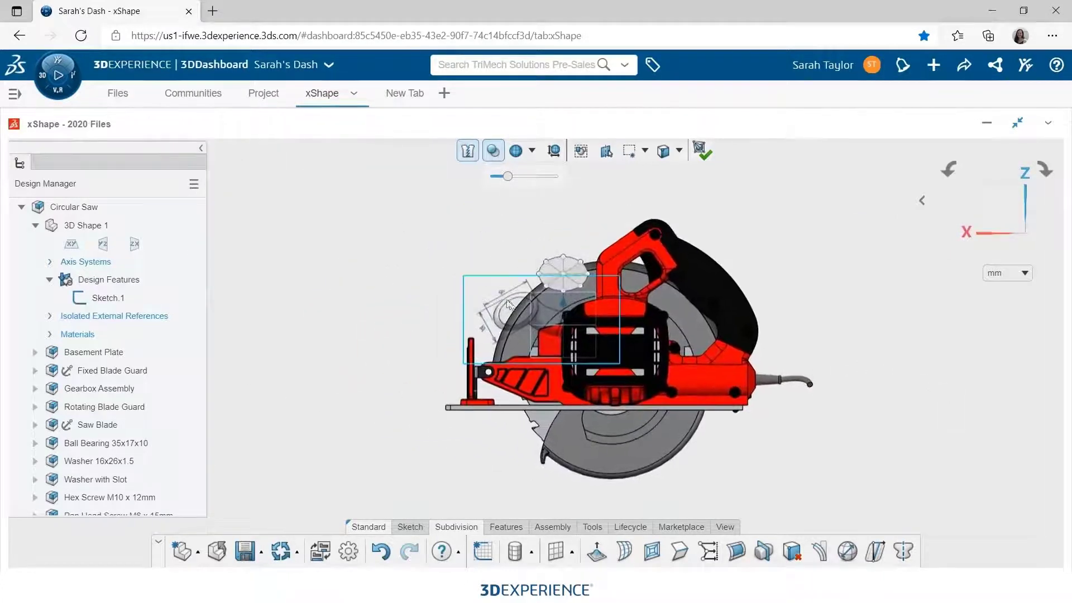
scroll(507, 298, up, 3)
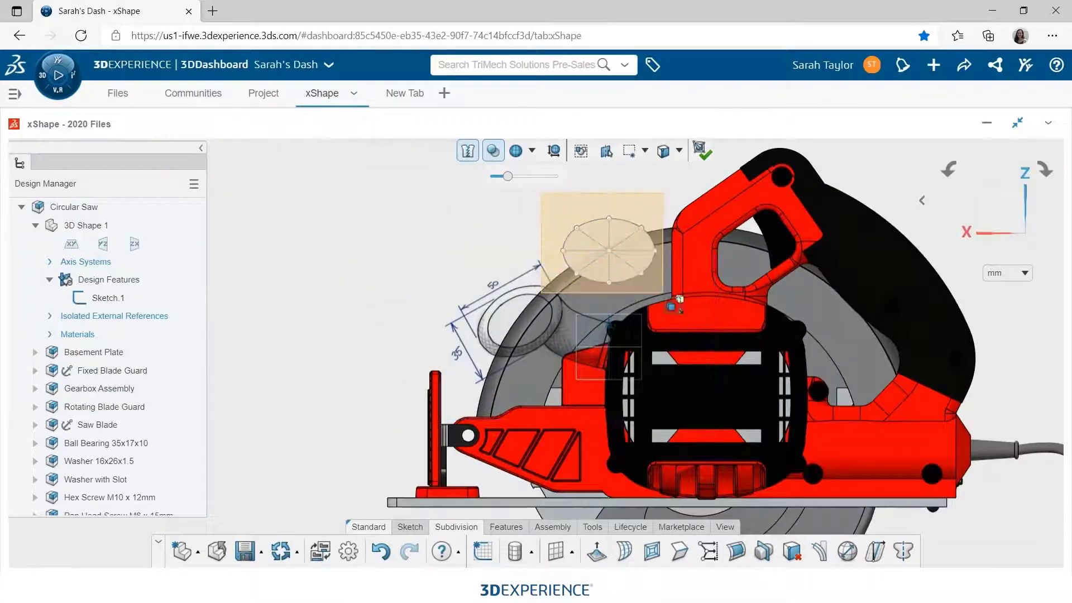
click(604, 279)
mouse_move(595, 273)
mouse_down()
mouse_move(507, 324)
mouse_move(505, 353)
mouse_move(514, 339)
mouse_move(518, 351)
mouse_up()
scroll(509, 338, up, 3)
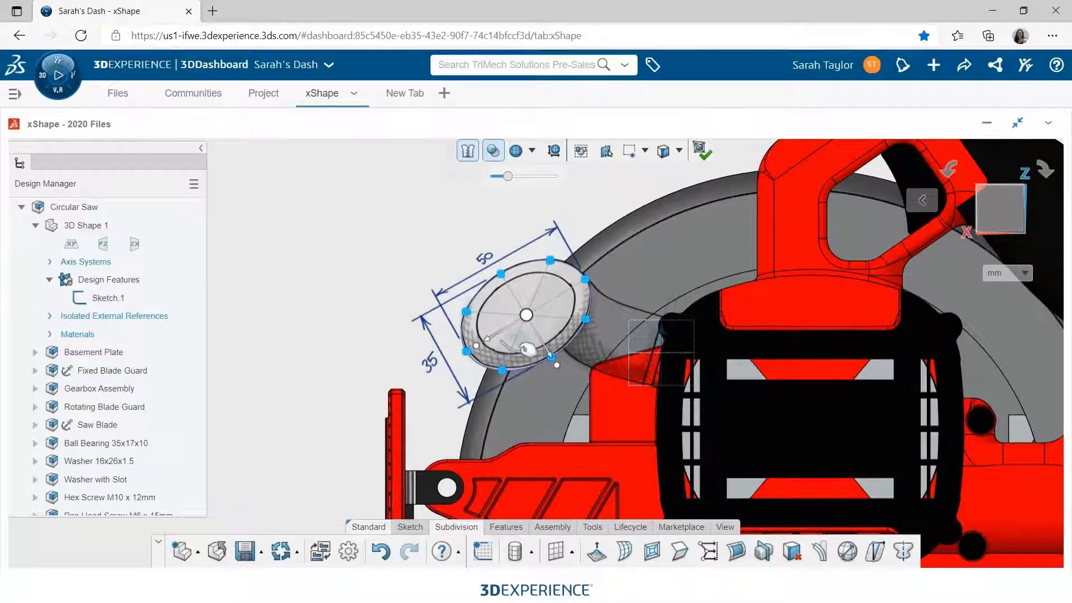
Deselect the cylinder mesh and set its transparency to 0
scroll(709, 421, down, 6)
middle_drag(617, 435, 776, 407)
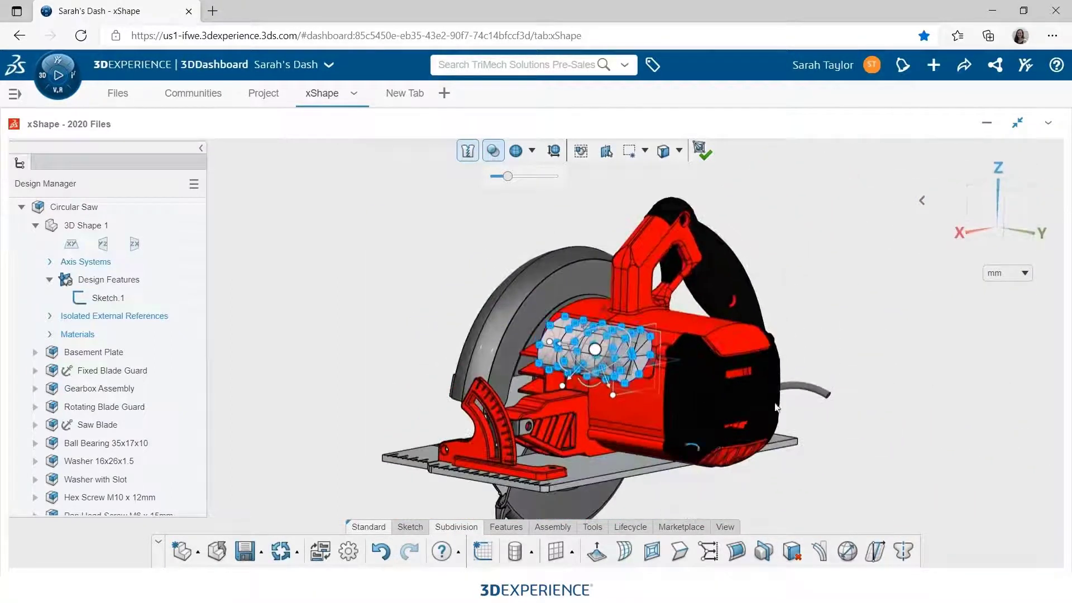
click(868, 336)
scroll(595, 444, up, 1)
drag(508, 176, 489, 177)
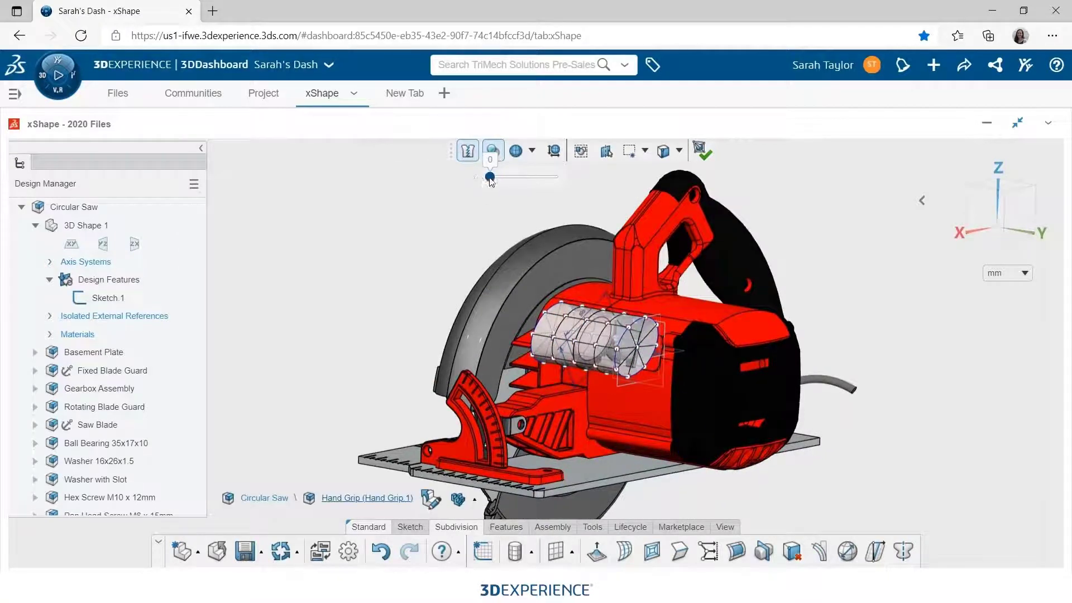
Apply symmetry to the cylinder mesh about the ZX plane
click(900, 555)
click(622, 392)
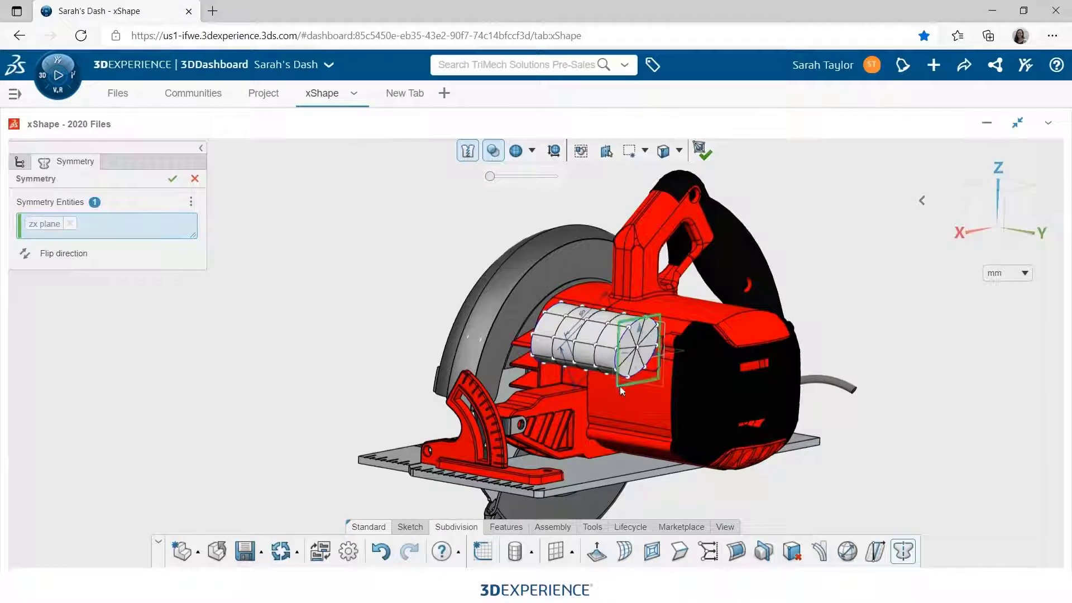
click(173, 179)
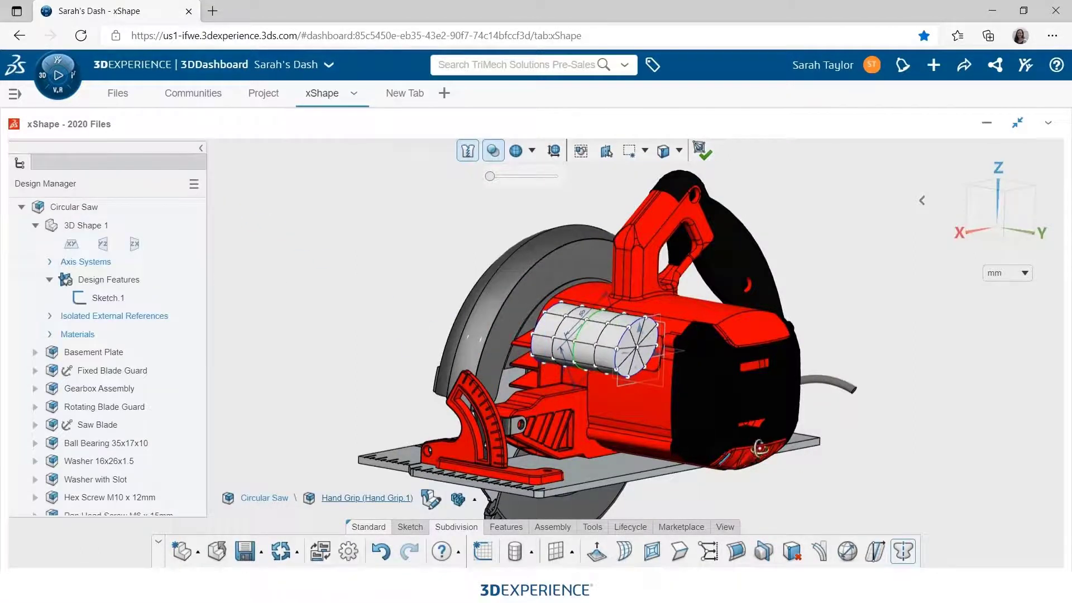
Shrink the end face of the mirrored cylinder so that the grip tapers into a barrel shape
middle_drag(760, 447, 812, 445)
click(997, 222)
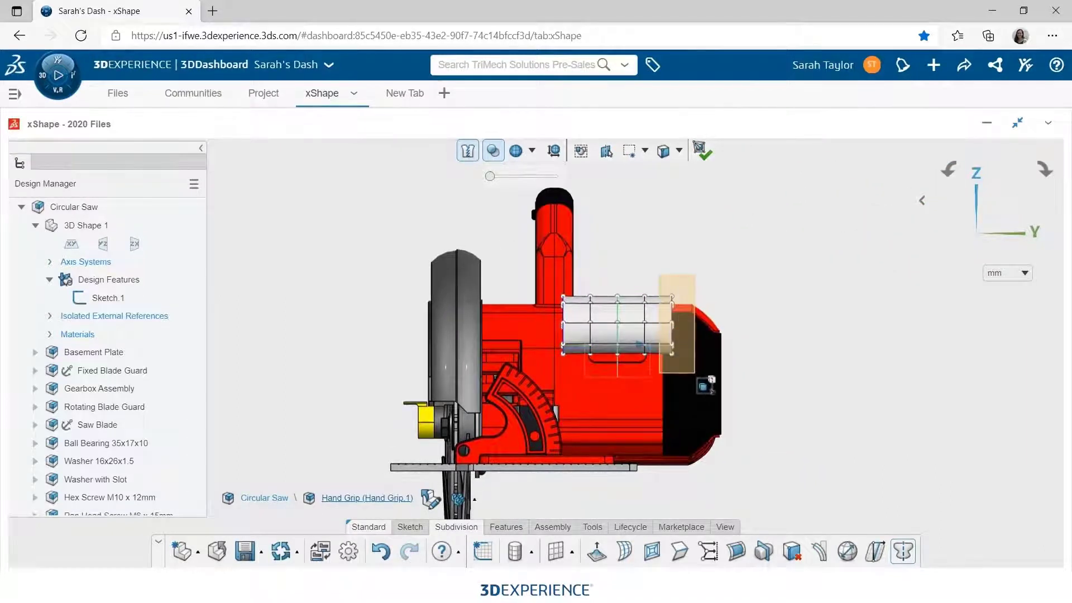
middle_drag(673, 329, 637, 390)
drag(629, 376, 621, 360)
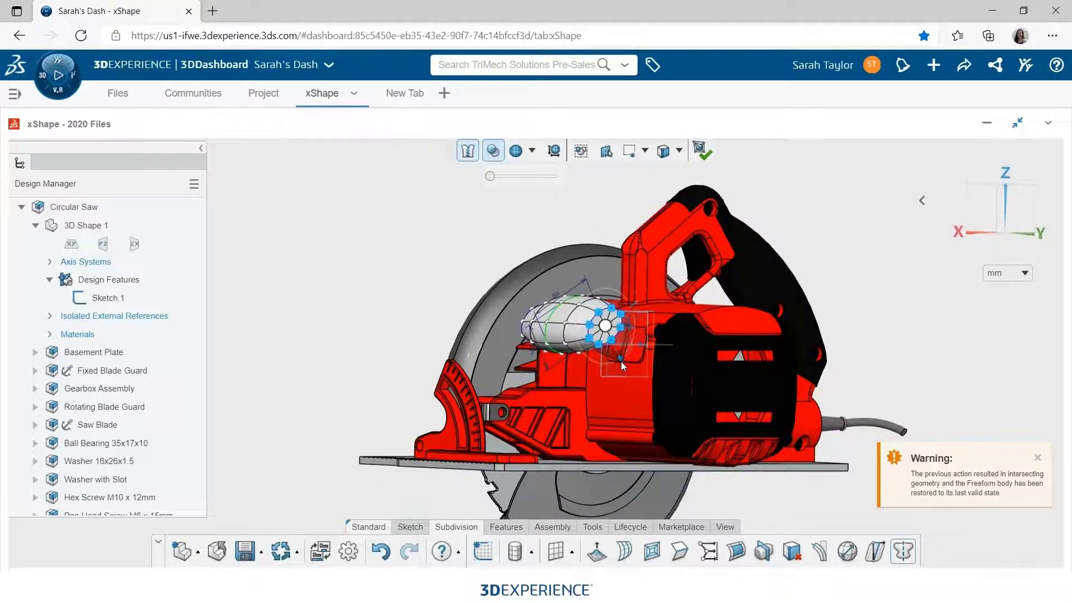
In the side view, shift the grip's end face away from the sketched ellipse's centre toward the saw body
middle_drag(647, 407, 587, 406)
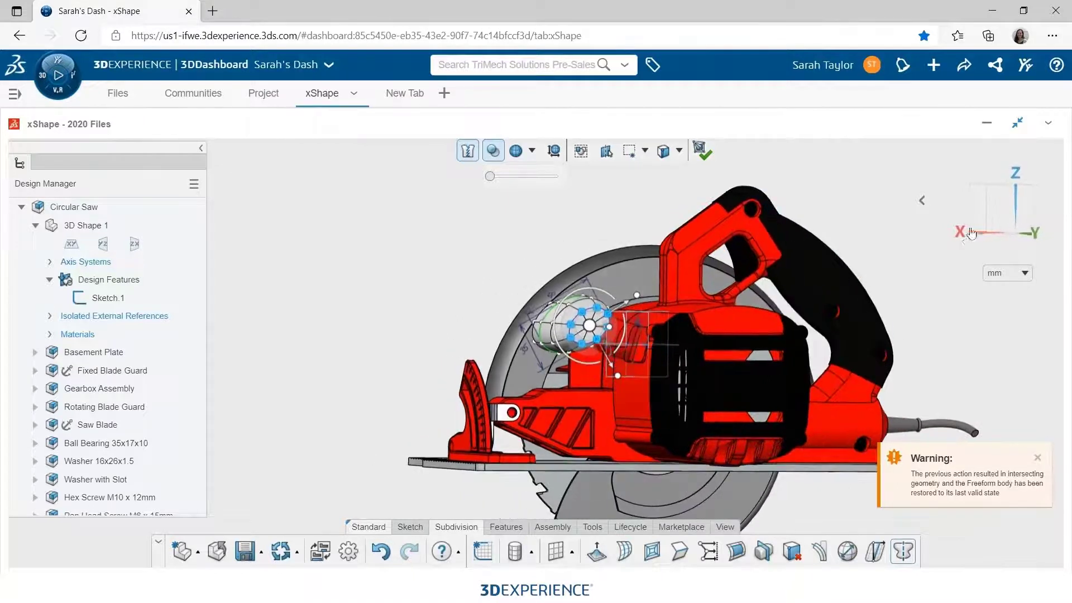
click(1008, 210)
ctrl+middle_drag(367, 305, 916, 364)
scroll(598, 346, up, 2)
scroll(600, 350, up, 2)
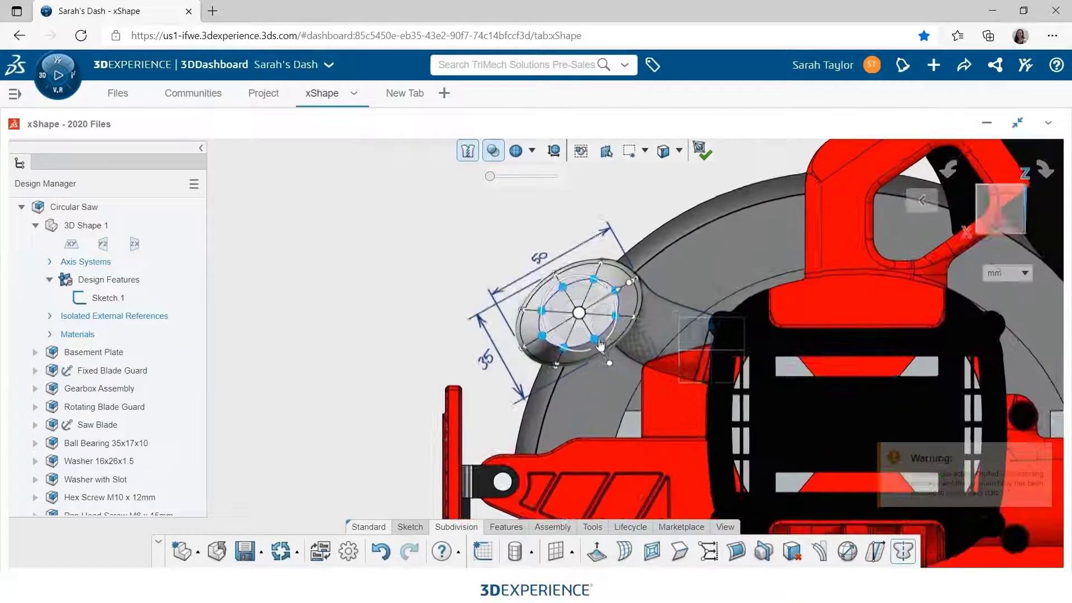
drag(575, 341, 607, 349)
scroll(759, 407, down, 3)
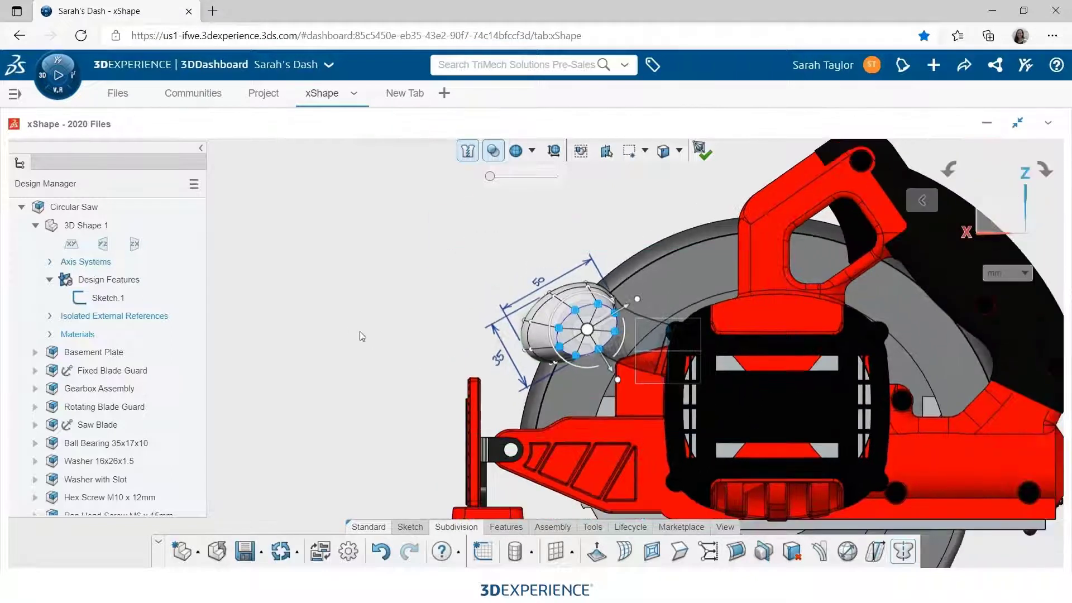
mouse_move(565, 372)
middle_down()
mouse_move(600, 484)
mouse_move(733, 389)
mouse_move(684, 412)
mouse_move(558, 386)
middle_up()
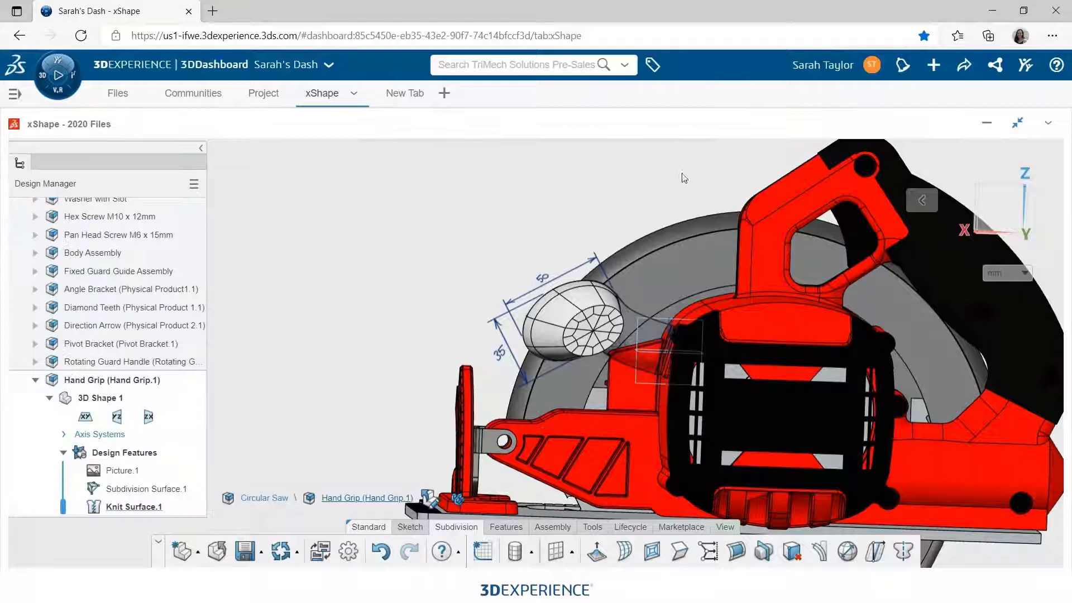
Switch the hand grip model from xShape to the xDesign app
click(368, 528)
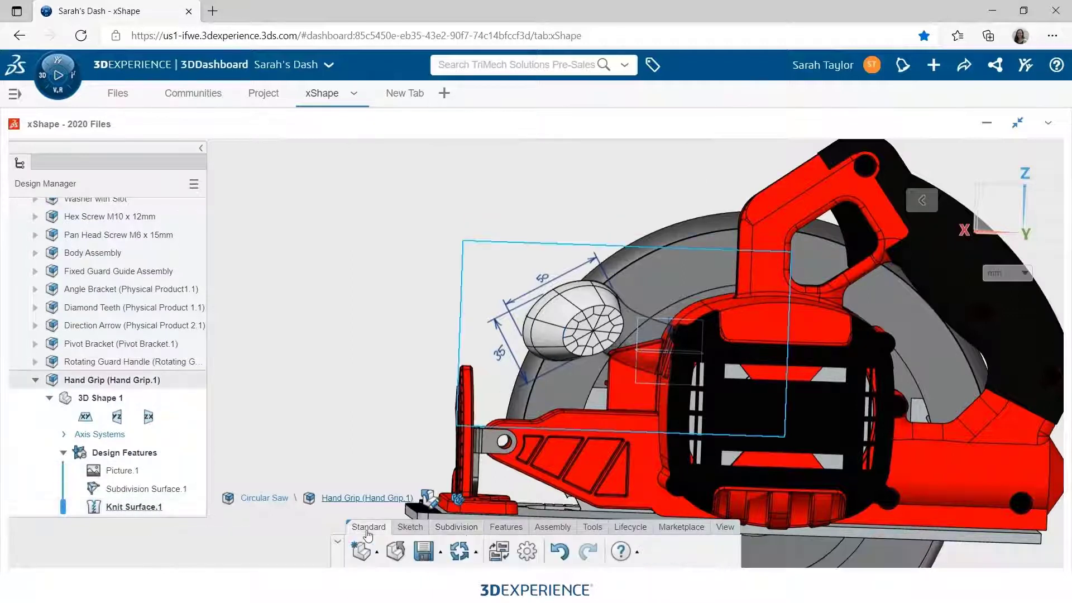
click(500, 552)
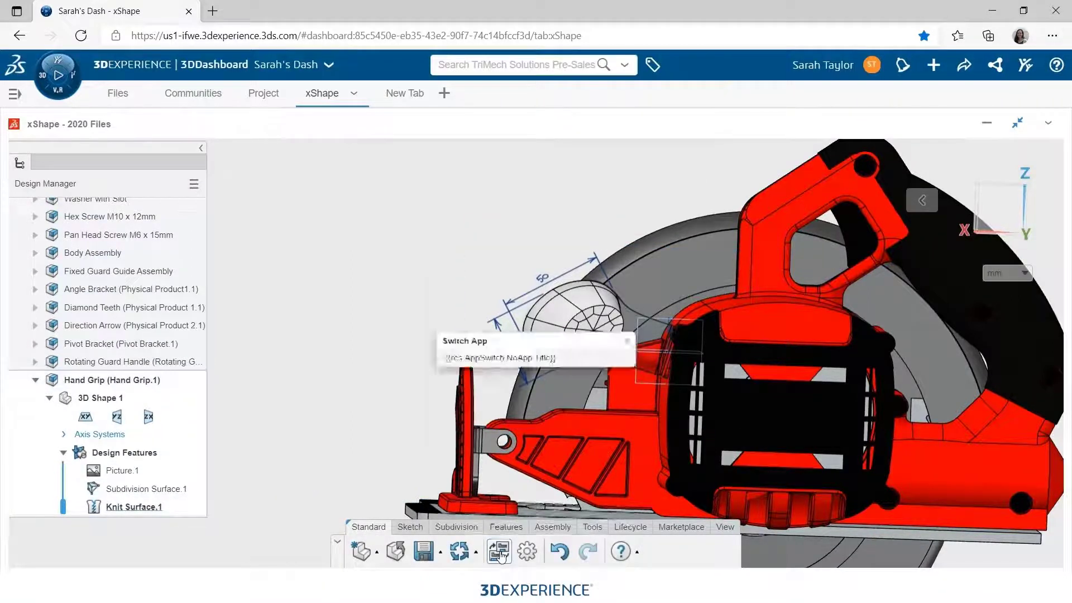
click(473, 321)
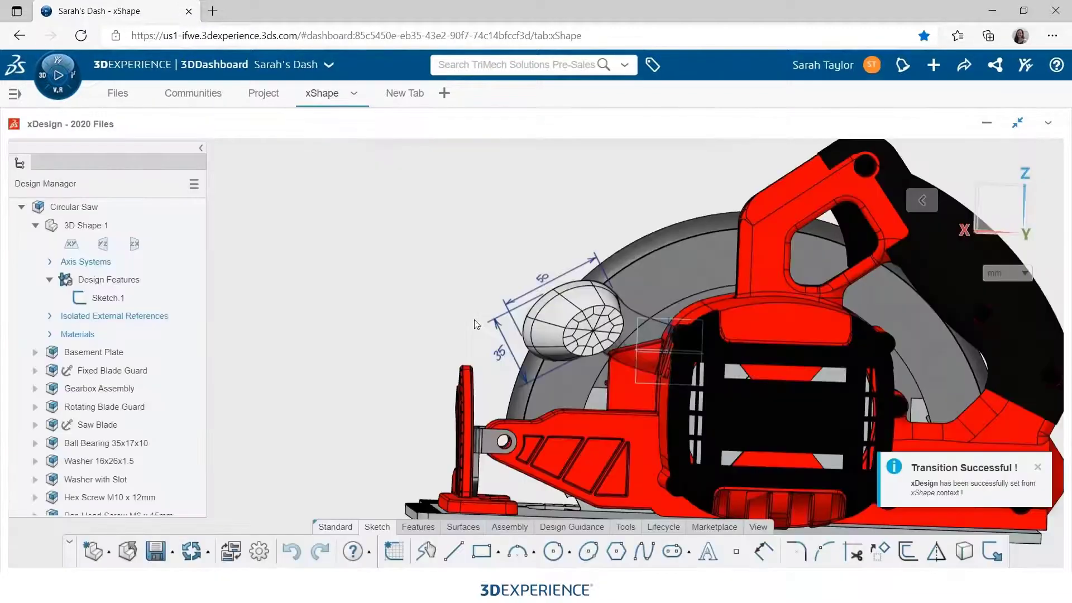
Extrude the flat mounting surface on the motor housing beside the grip as an added blind solid, 2 mm deep
middle_drag(701, 460, 614, 372)
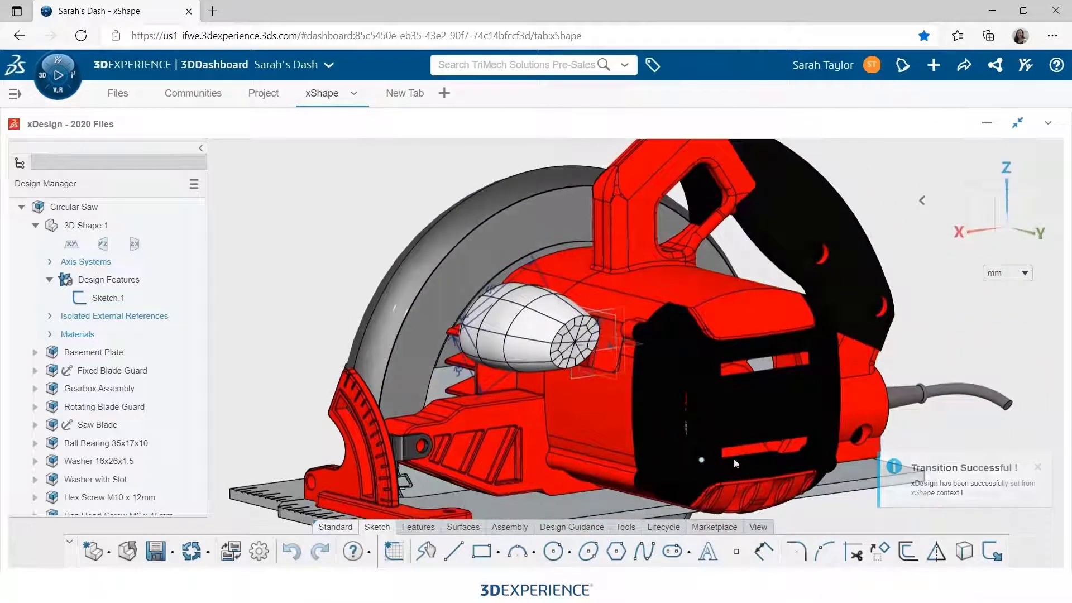
scroll(612, 371, up, 2)
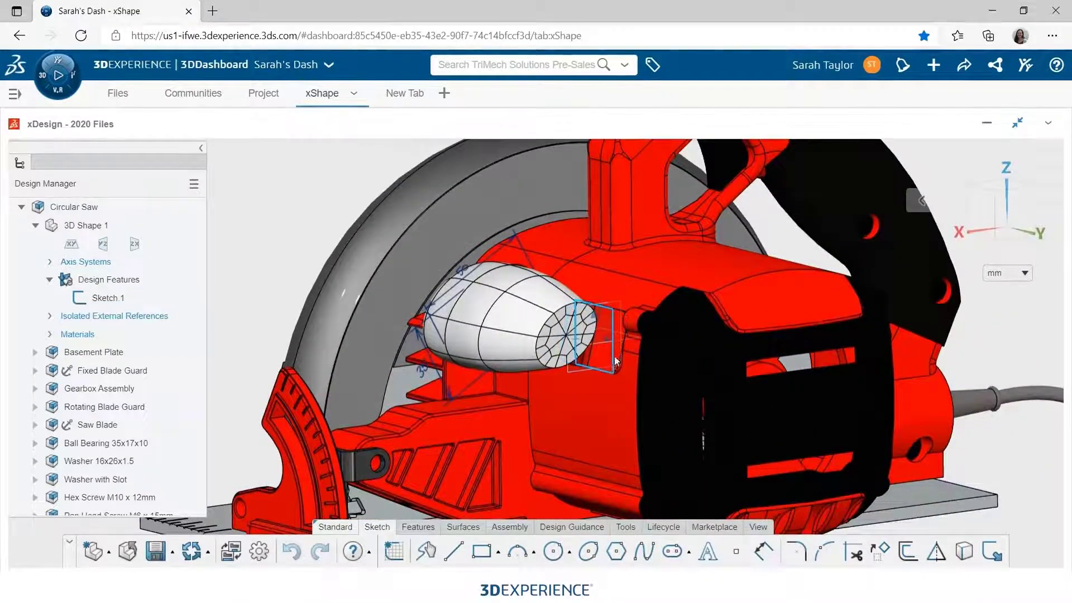
click(416, 527)
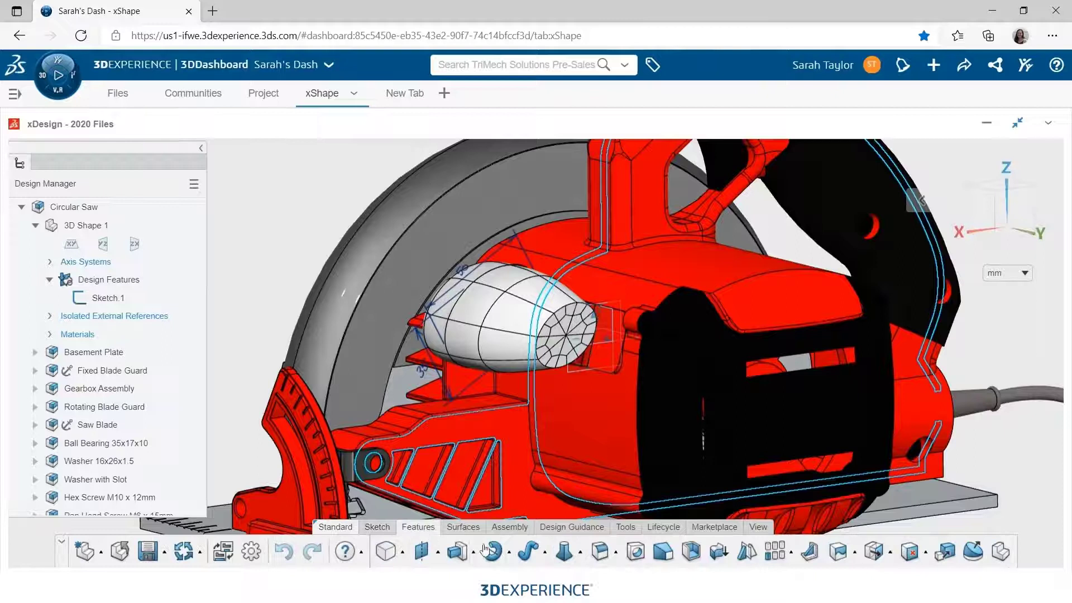
click(453, 559)
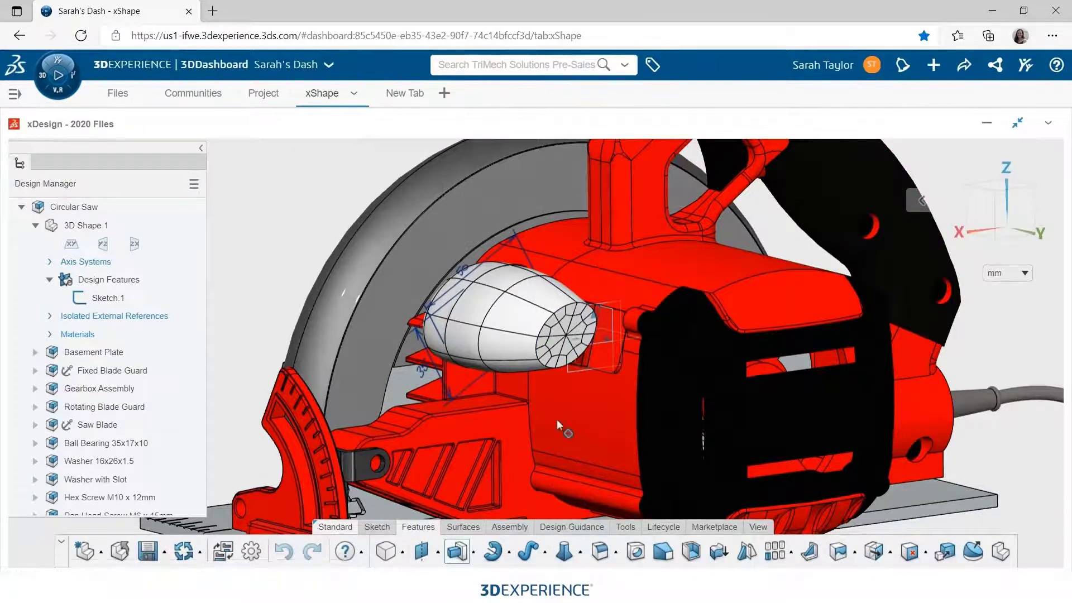
click(604, 364)
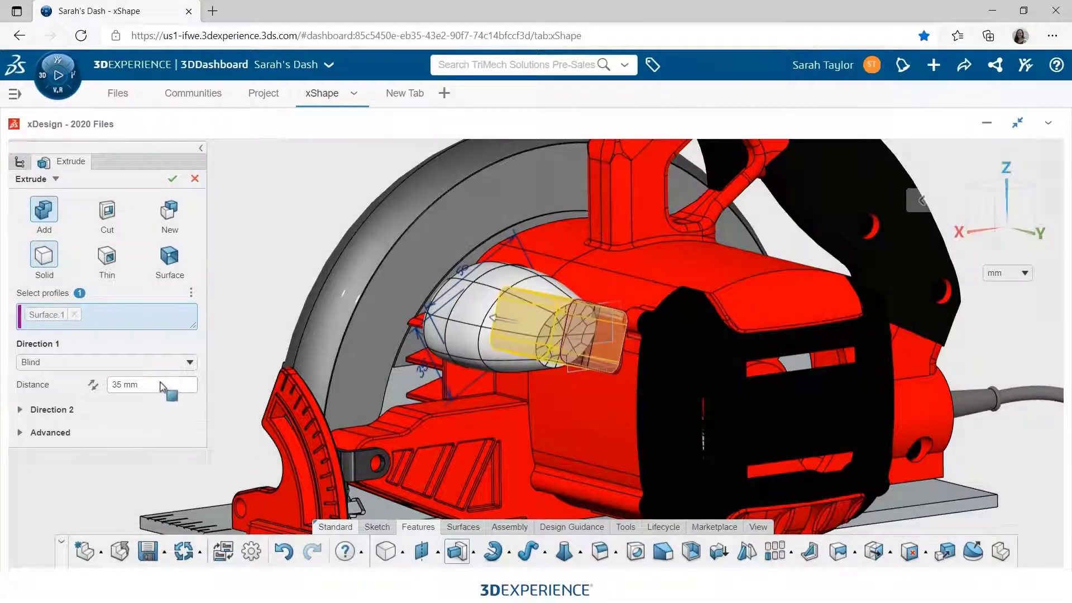
click(161, 383)
text(2)
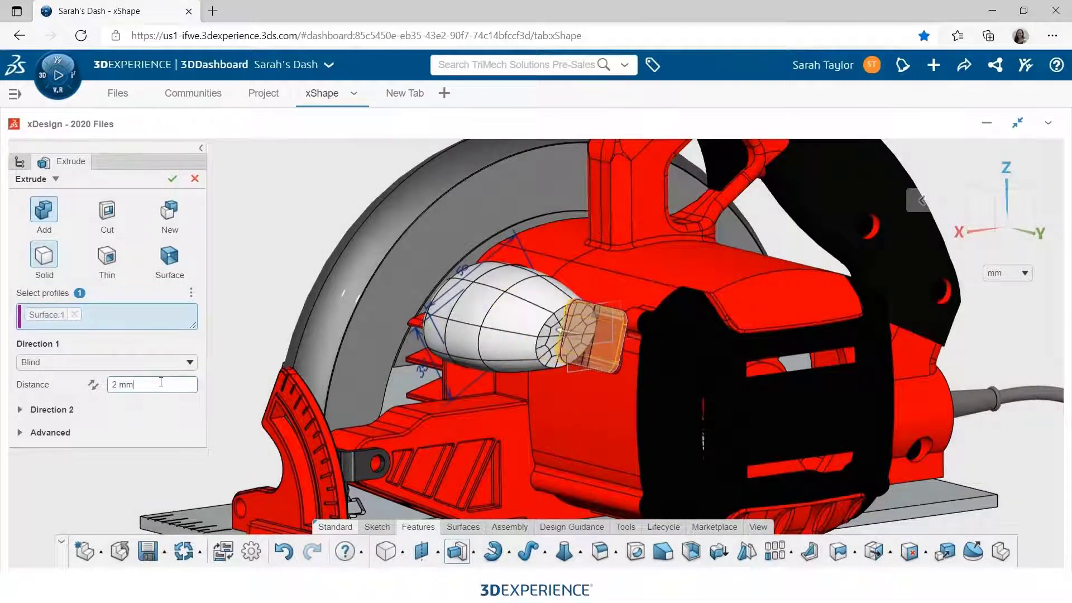
click(172, 179)
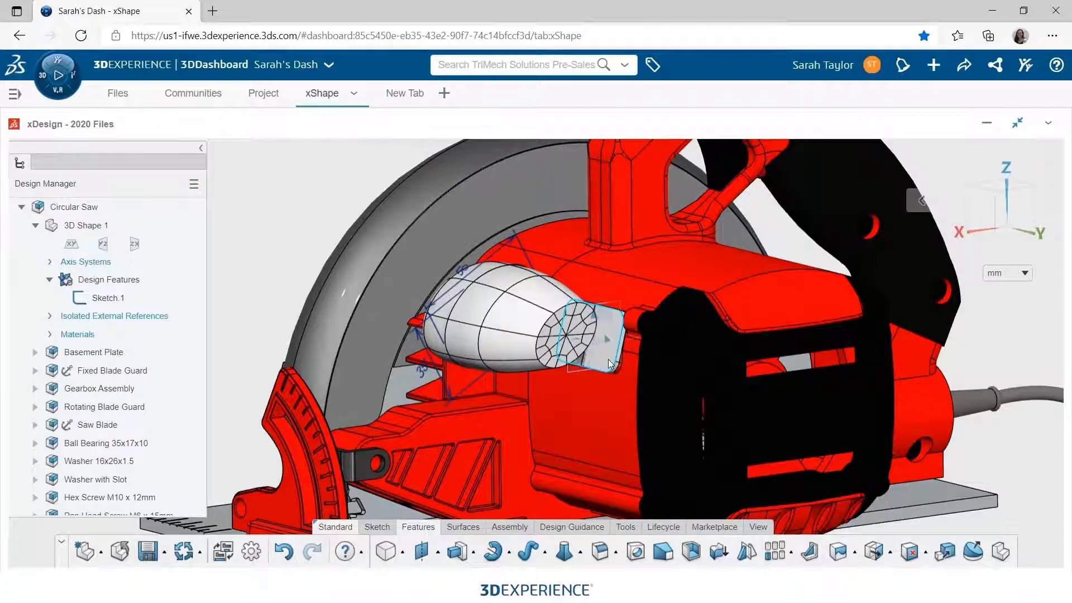
On the new pad's outer face, sketch an ellipse centred on the origin and stretch both axes to nearly fill the pad
click(618, 333)
click(644, 306)
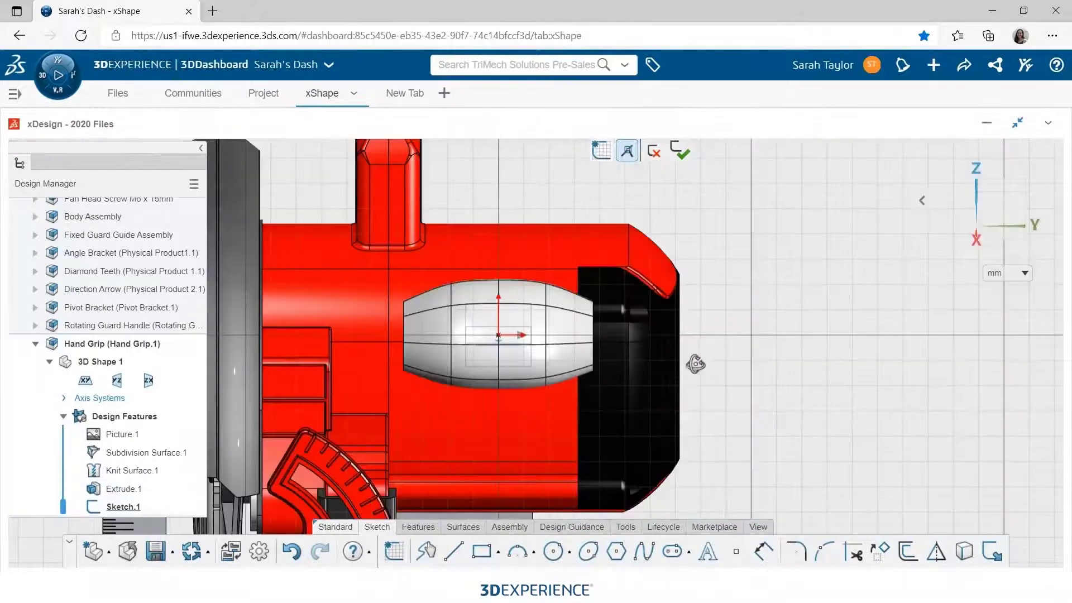
middle_drag(696, 364, 571, 376)
scroll(535, 347, up, 3)
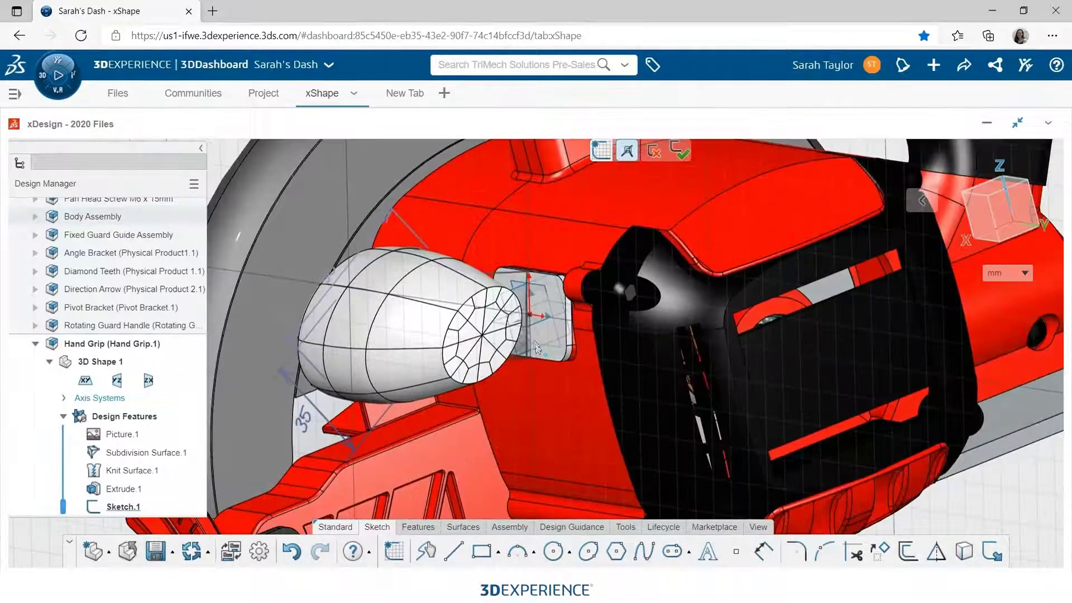
scroll(535, 347, up, 2)
click(588, 551)
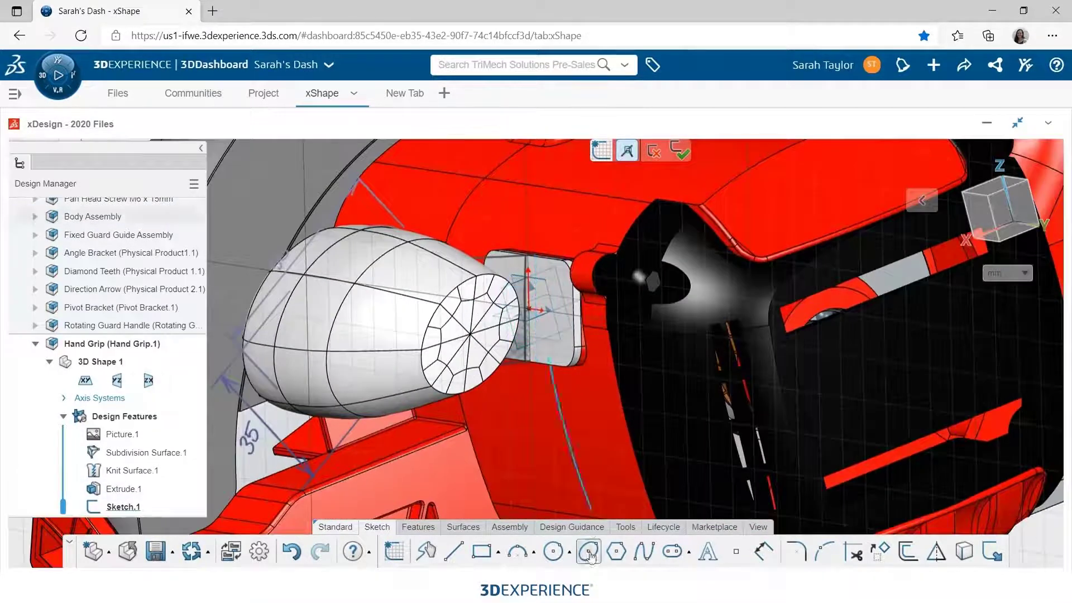
click(530, 309)
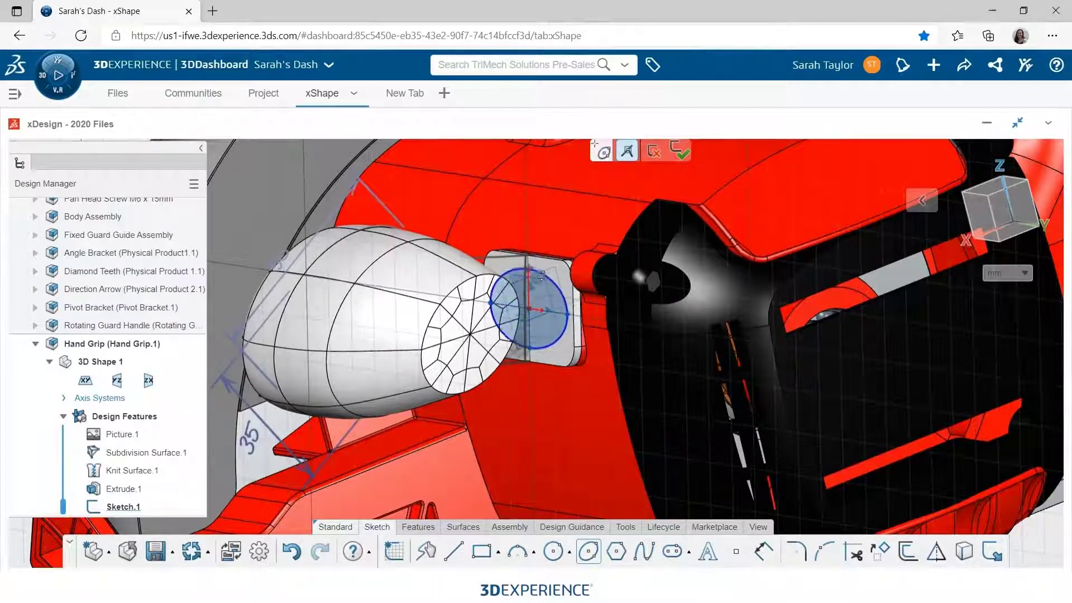
click(547, 276)
key(Escape)
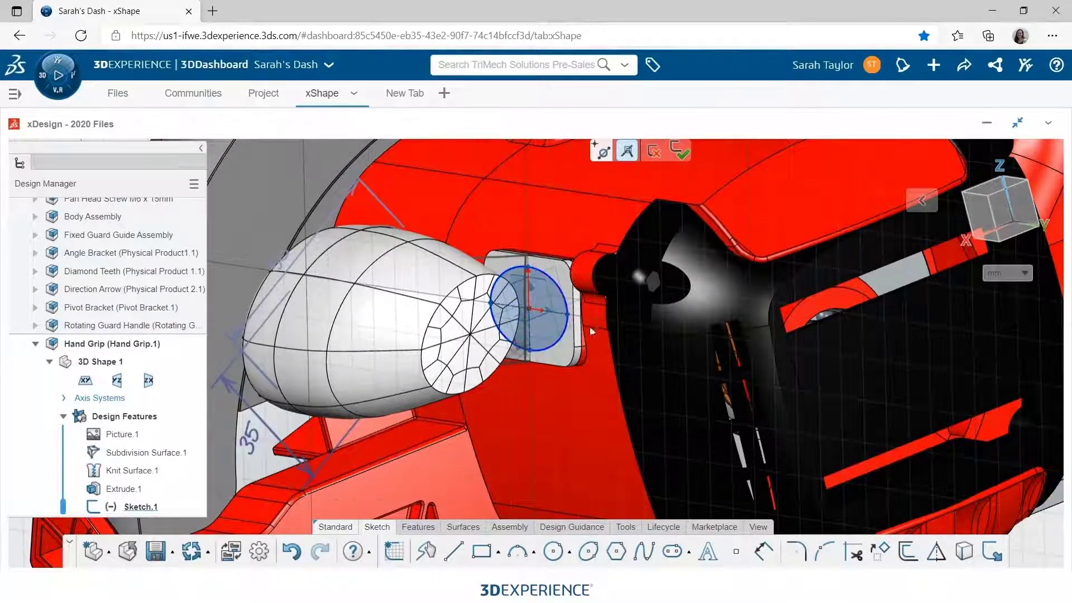
drag(575, 320, 577, 320)
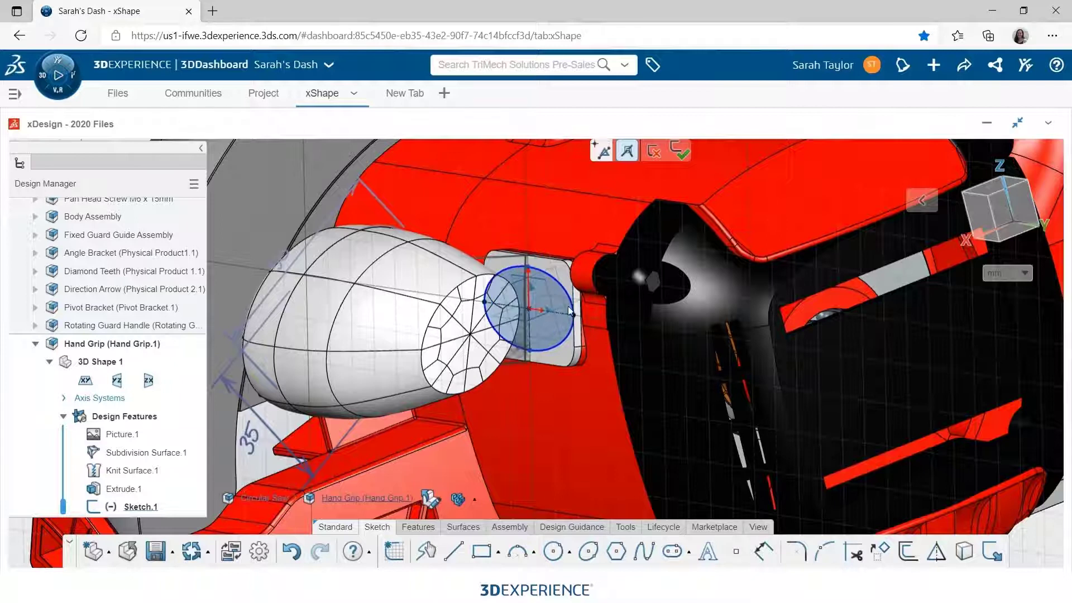
drag(530, 260, 529, 255)
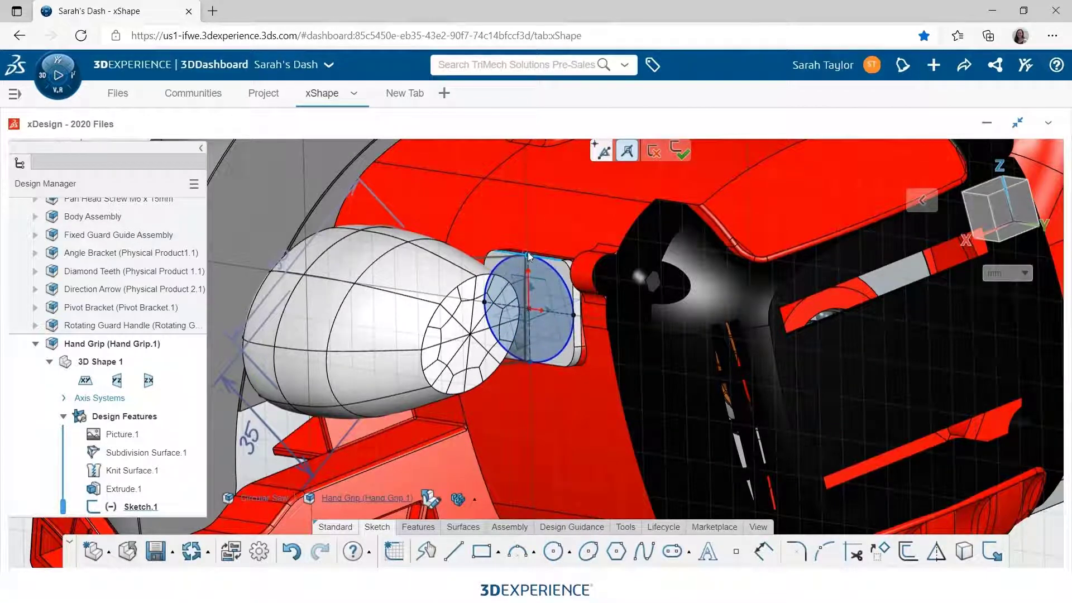
Extrude the ellipse as an added solid with the Up To Next end condition so it reaches the grip
click(425, 529)
click(459, 552)
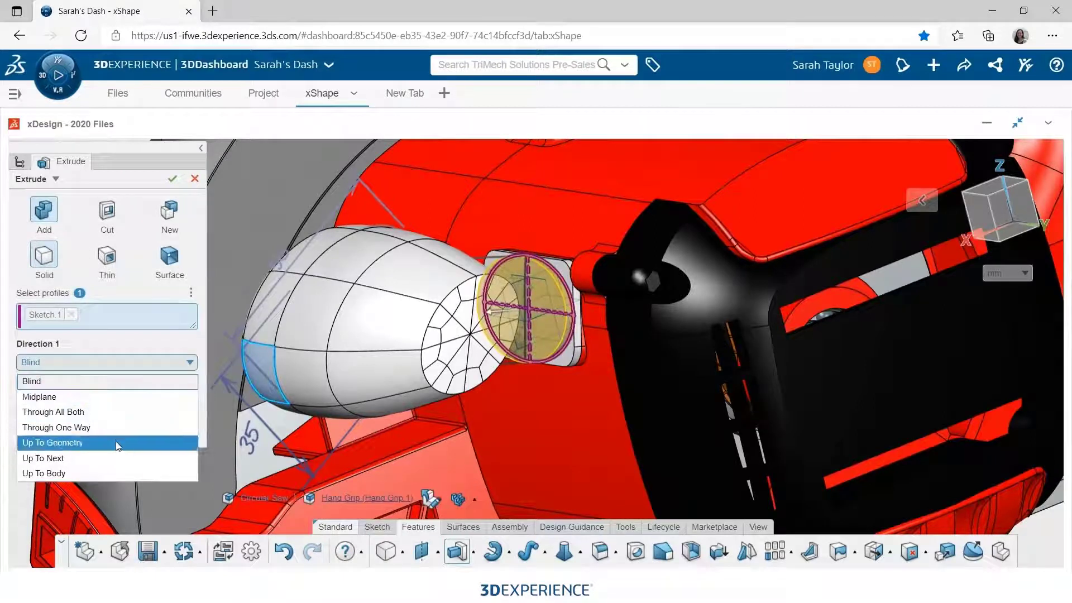
click(108, 457)
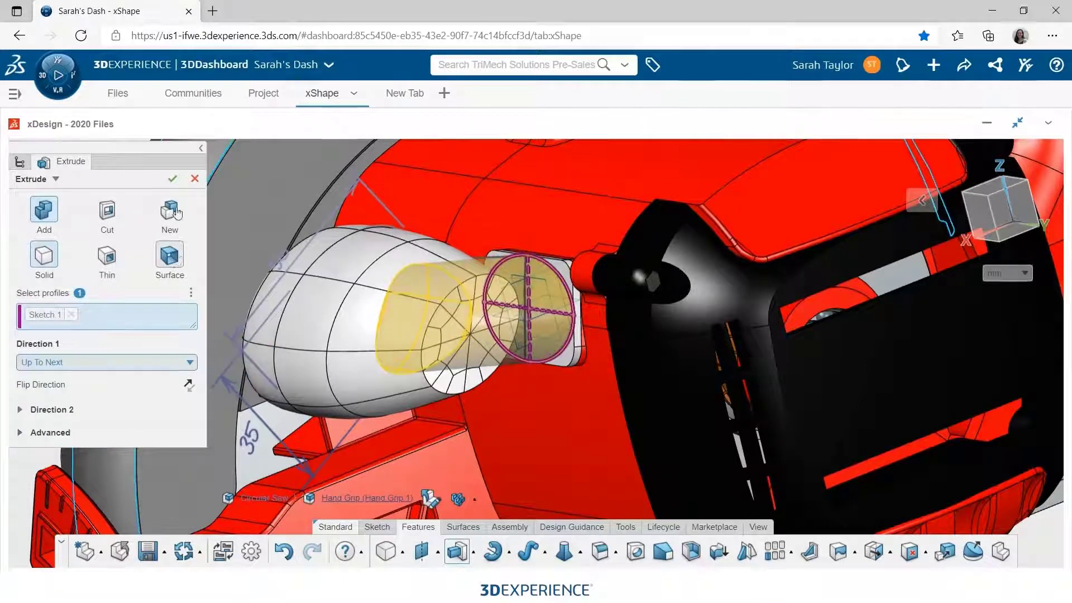
click(170, 180)
Hide Picture.1, the reference sketch picture of the hand grip
middle_drag(323, 421, 271, 423)
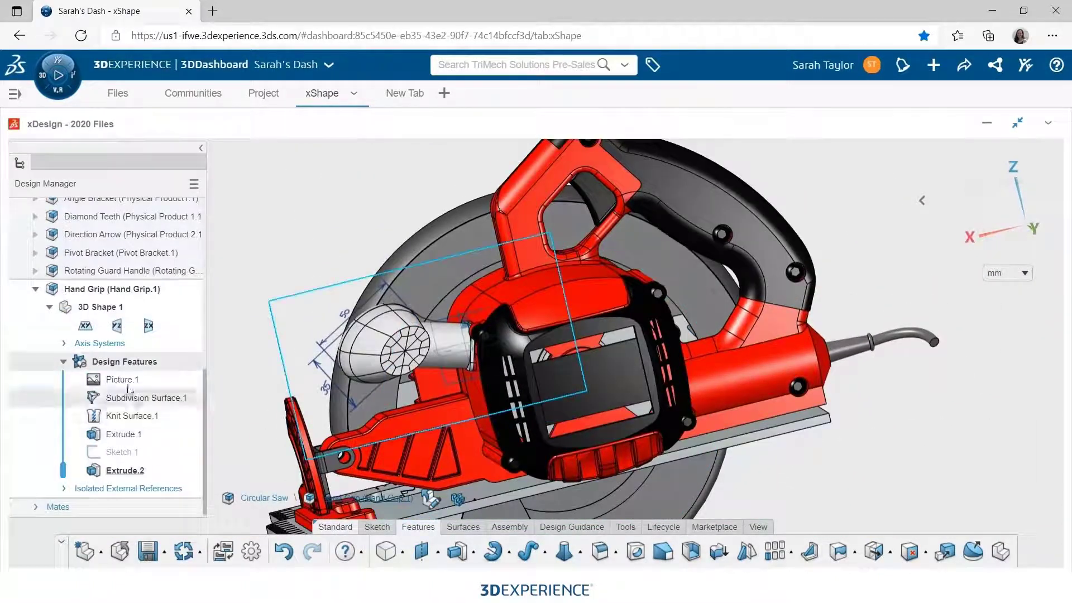
click(123, 382)
click(175, 324)
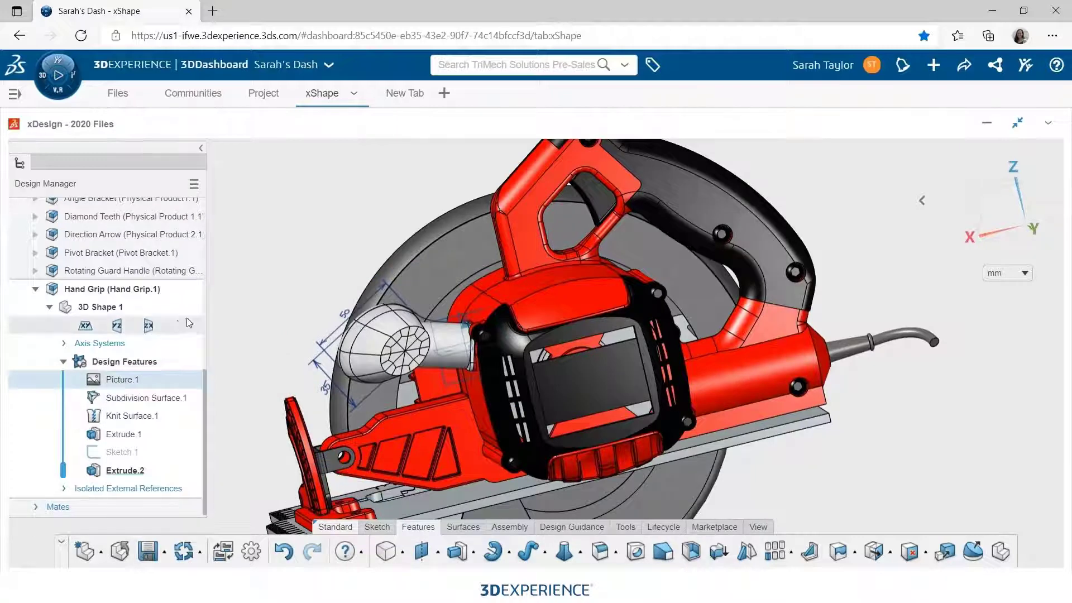
Roll the feature history back to before Extrude.2 and start a new sketch on the hand grip's reference plane at the pad
scroll(336, 373, up, 4)
middle_drag(336, 374, 369, 384)
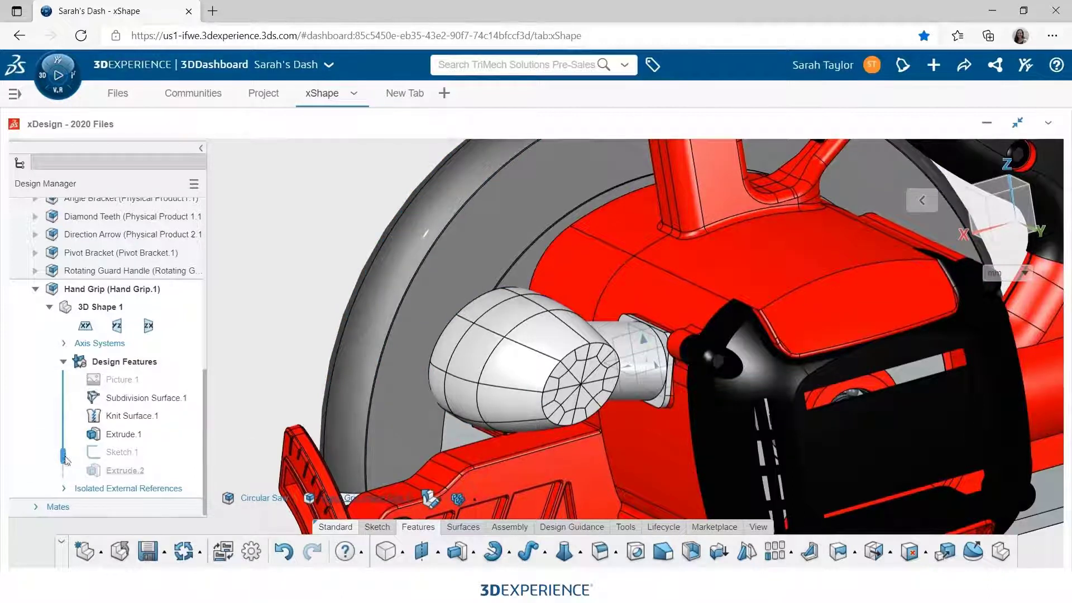
click(620, 338)
click(651, 287)
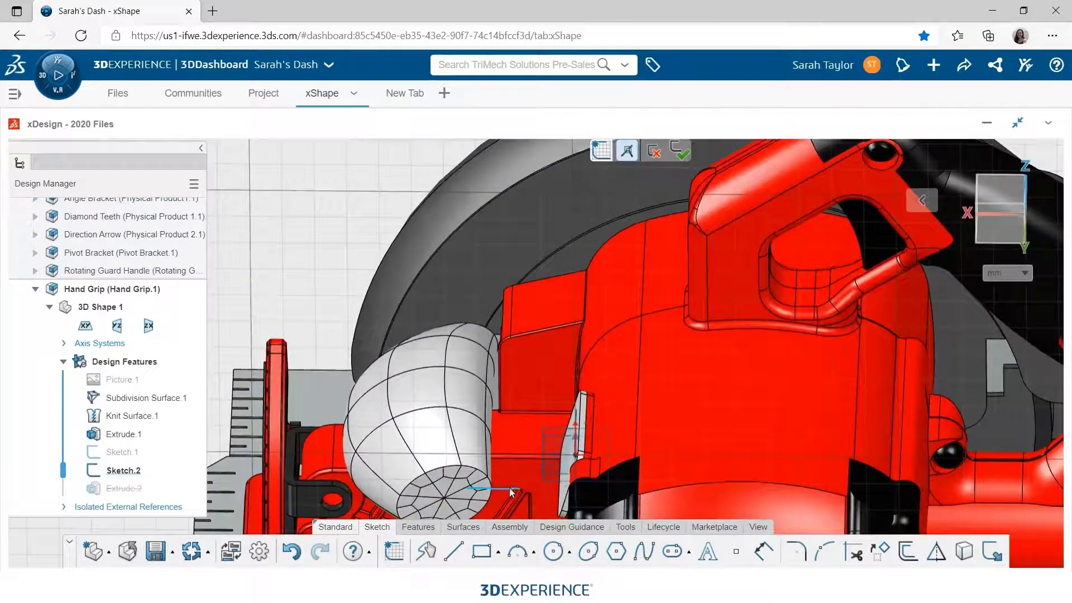
Project an edge of the grip and an edge of the mounting pad into the sketch and connect their facing ends with a spline
click(960, 554)
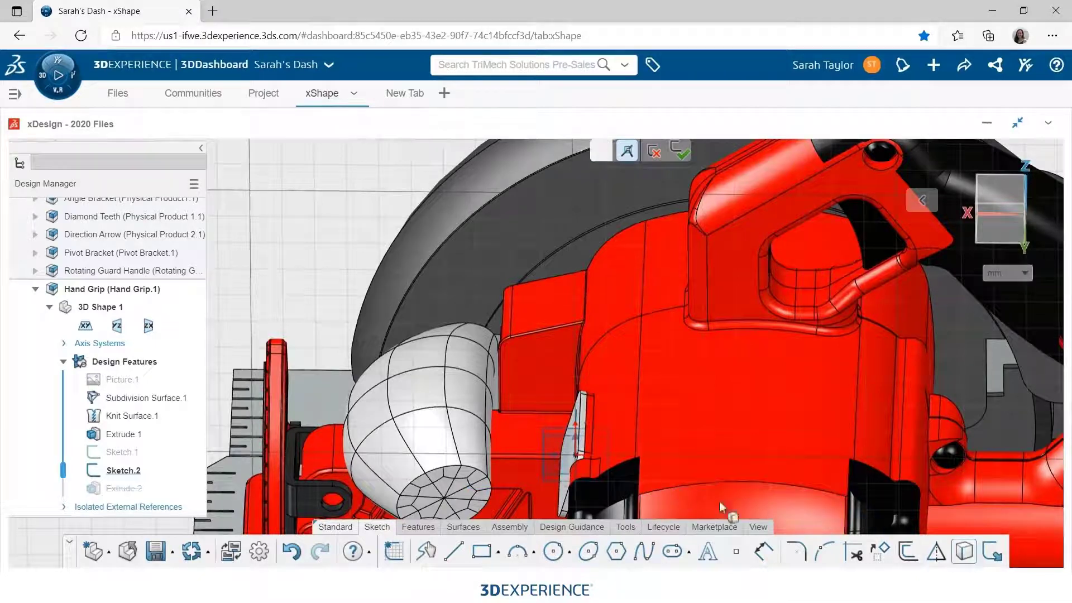
click(468, 375)
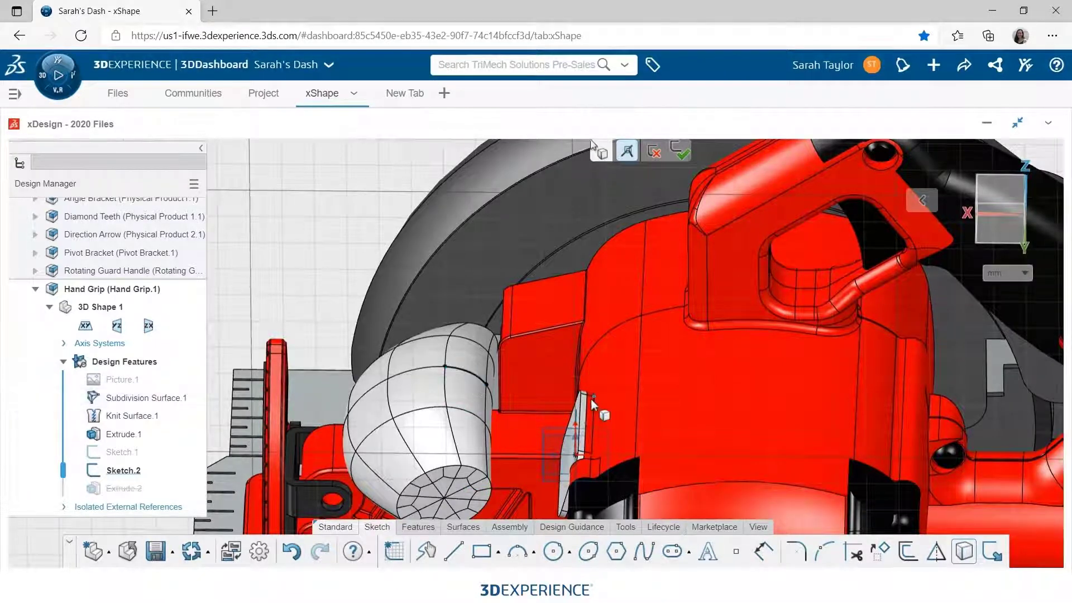
scroll(593, 401, up, 2)
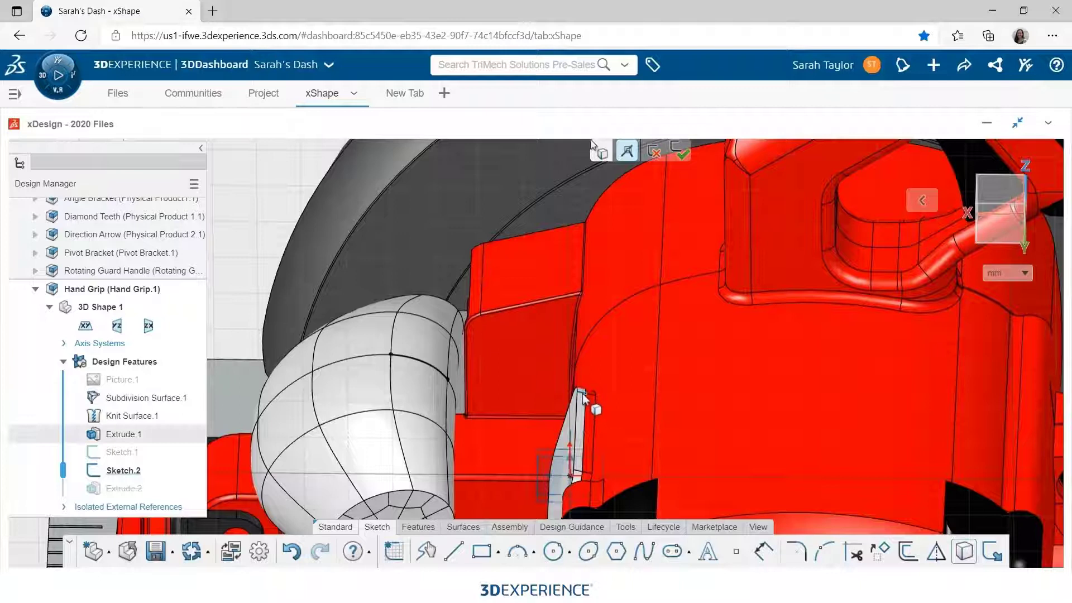
click(582, 397)
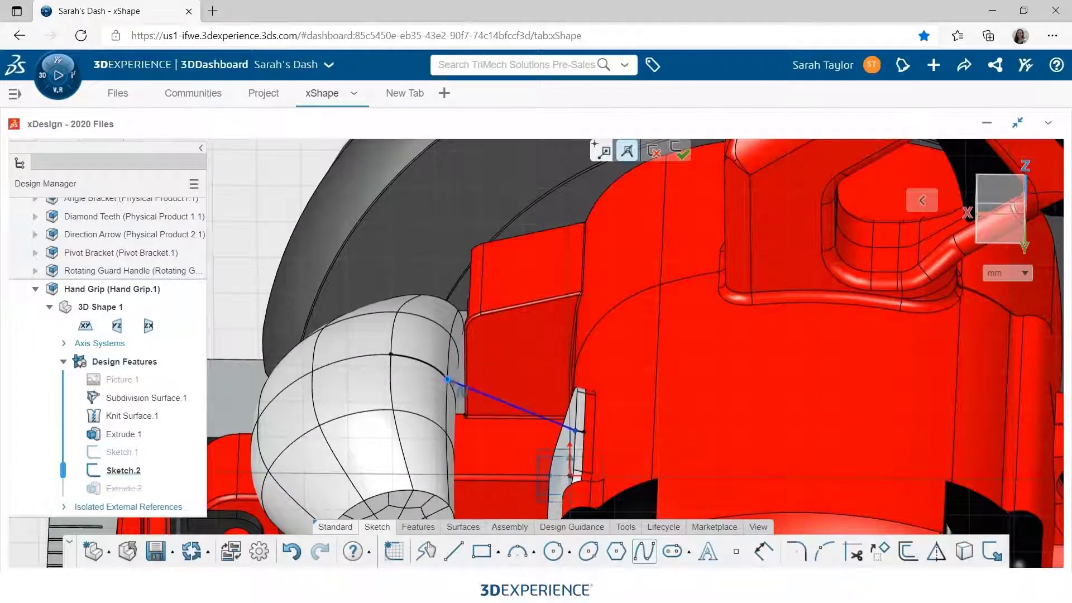
Finish the connecting spline and make its end handle at the grip tangent to the projected grip edge
click(447, 379)
key(Escape)
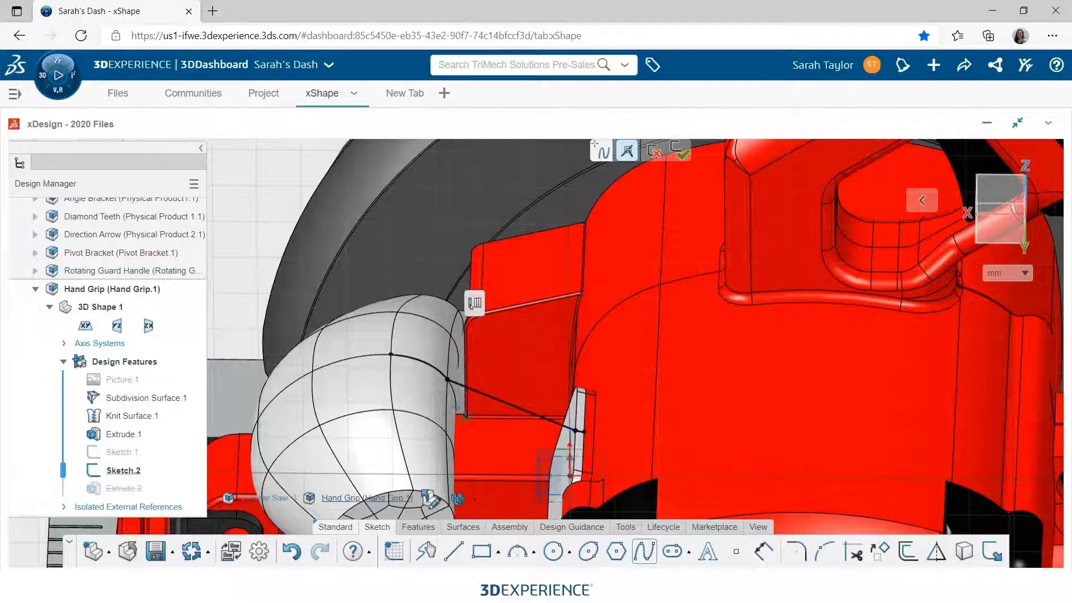
key(Escape)
scroll(486, 349, down, 3)
scroll(473, 429, up, 4)
scroll(473, 428, up, 2)
middle_drag(477, 420, 471, 375)
click(553, 329)
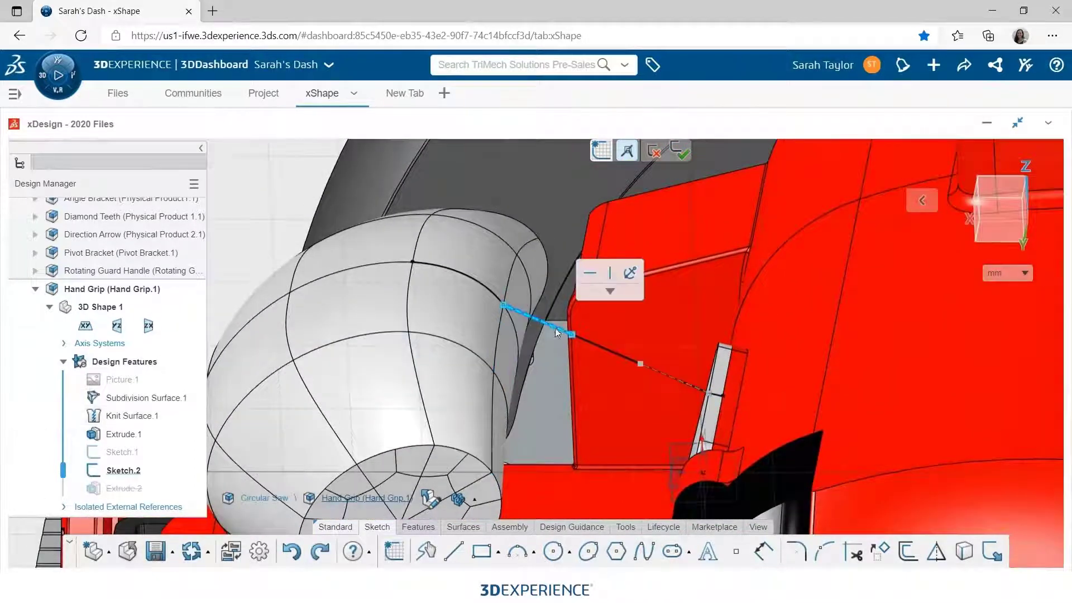
ctrl+click(495, 296)
click(551, 243)
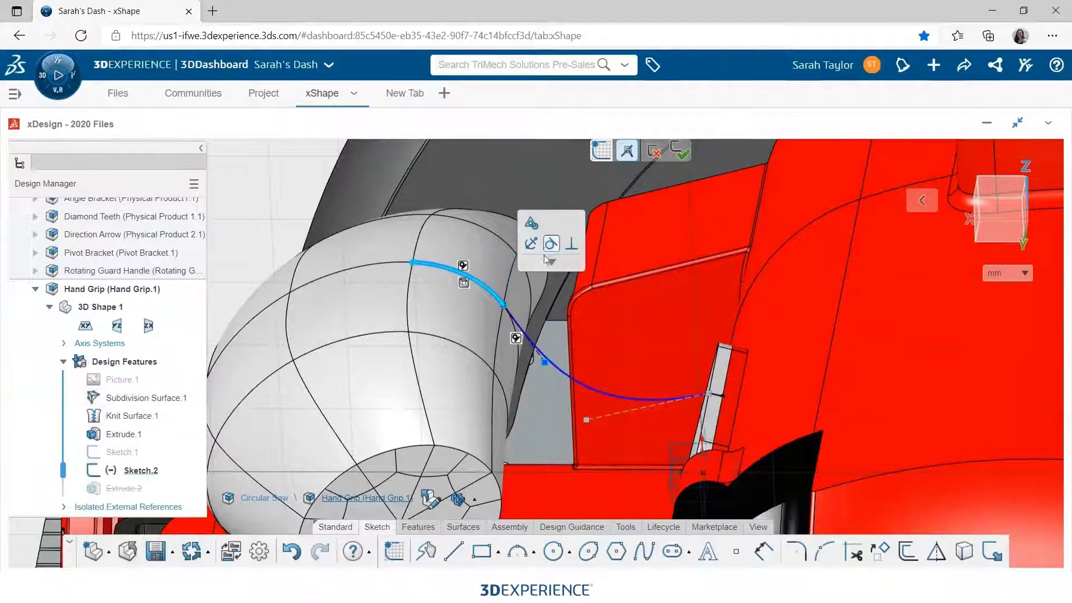
Make the spline's end handle at the mounting pad collinear with the projected pad edge
click(631, 410)
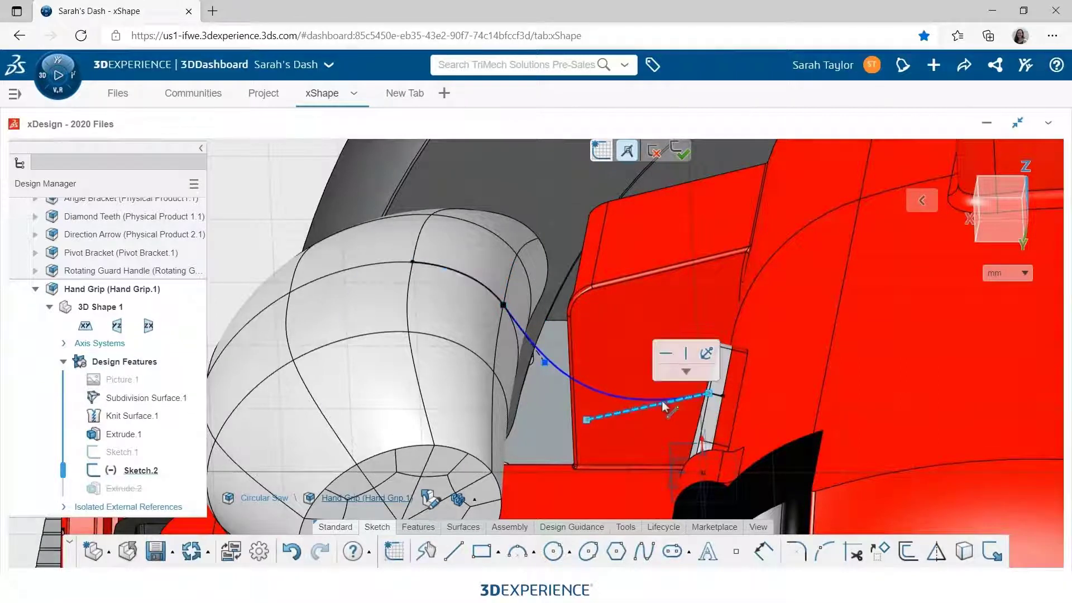
ctrl+click(716, 395)
click(751, 340)
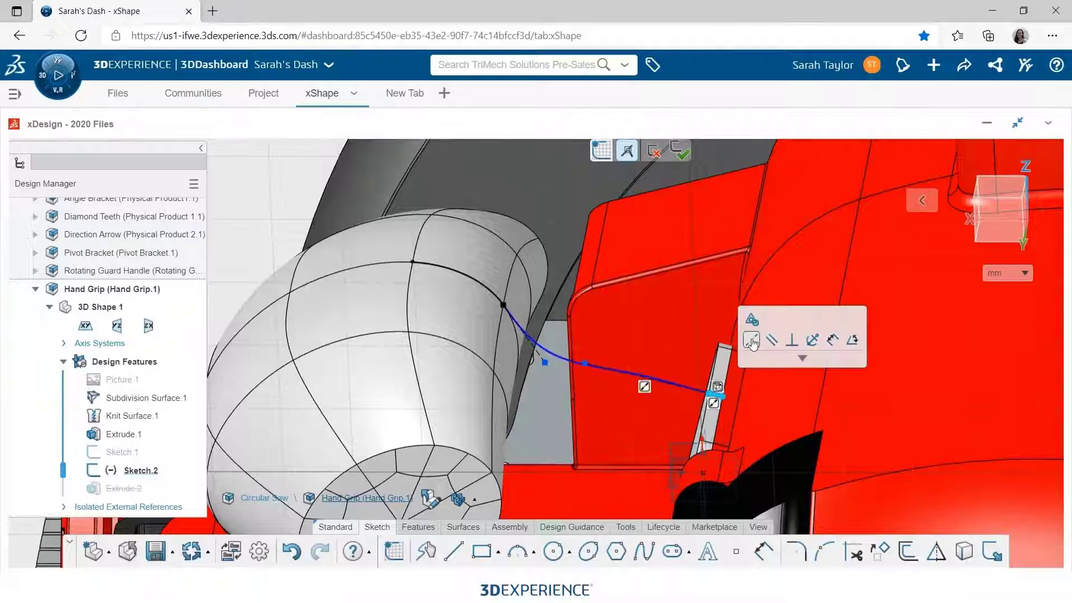
Convert the projected grip and pad edges to construction geometry and finish the sketch
click(491, 295)
click(524, 238)
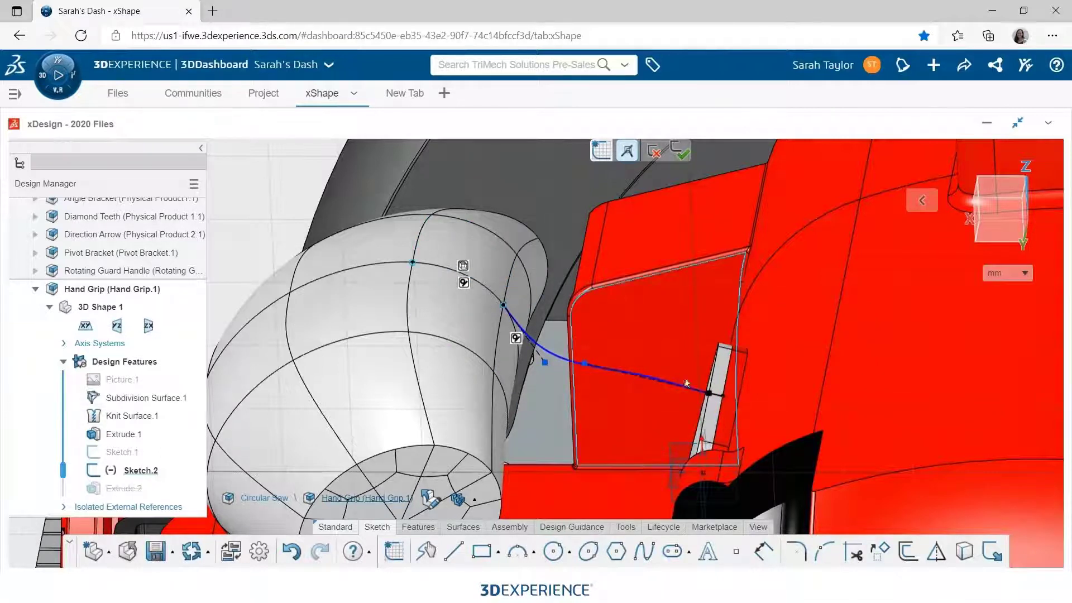
click(716, 396)
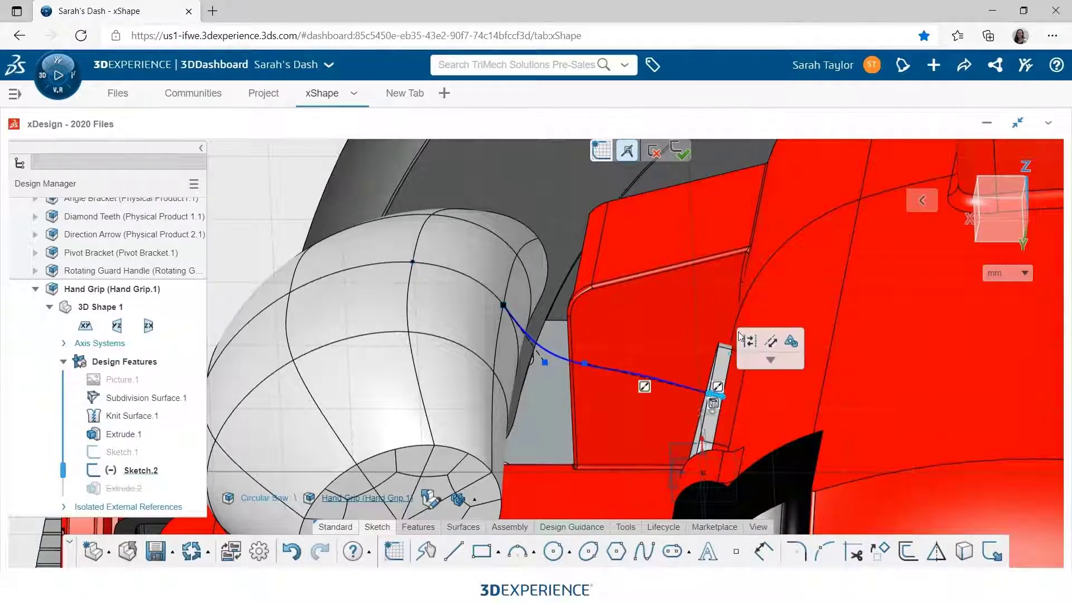
click(749, 342)
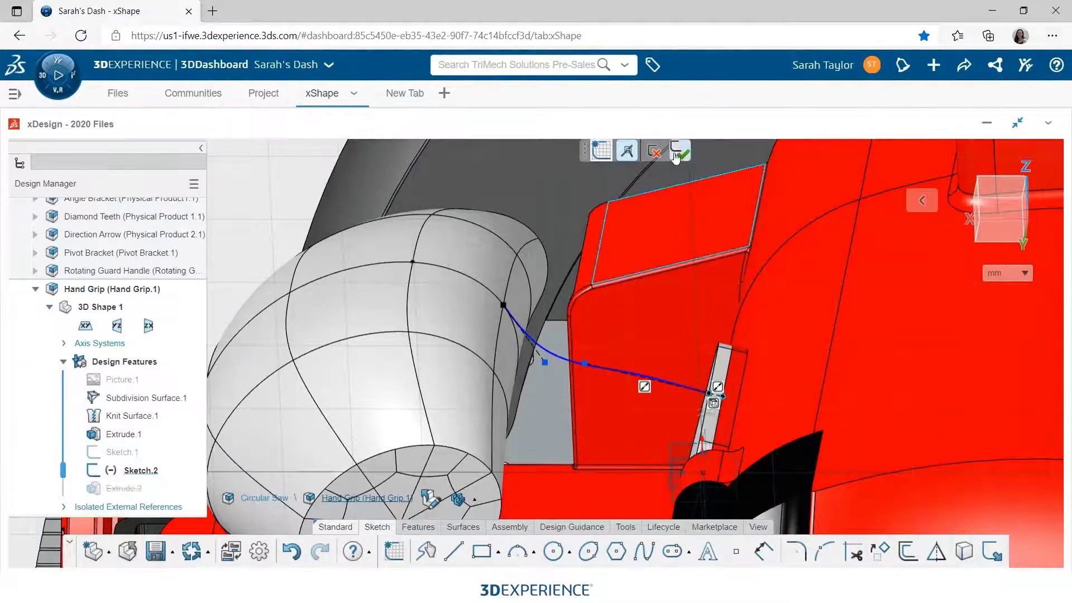
double_click(682, 150)
Roll the feature history forward to include Extrude.2
scroll(546, 473, down, 5)
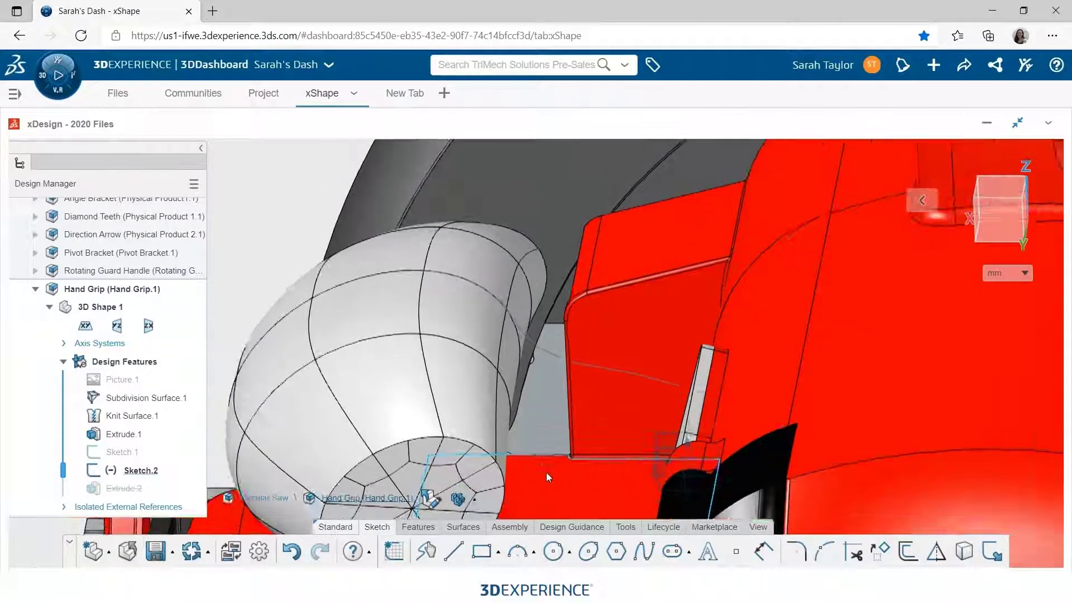
scroll(546, 483, down, 3)
scroll(545, 482, up, 1)
middle_drag(543, 481, 564, 478)
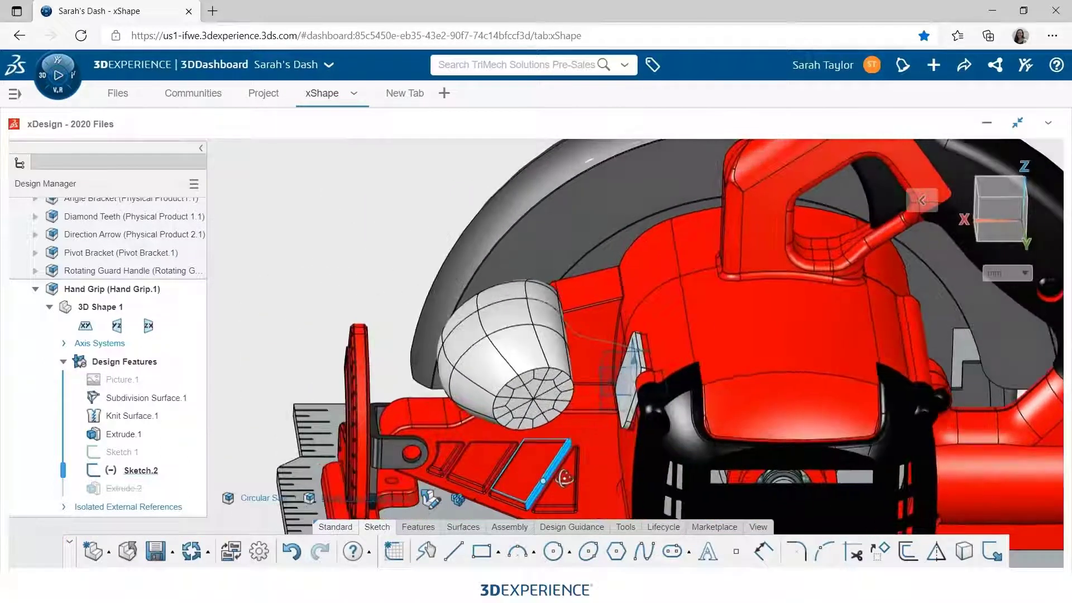
scroll(565, 481, up, 1)
drag(63, 471, 63, 496)
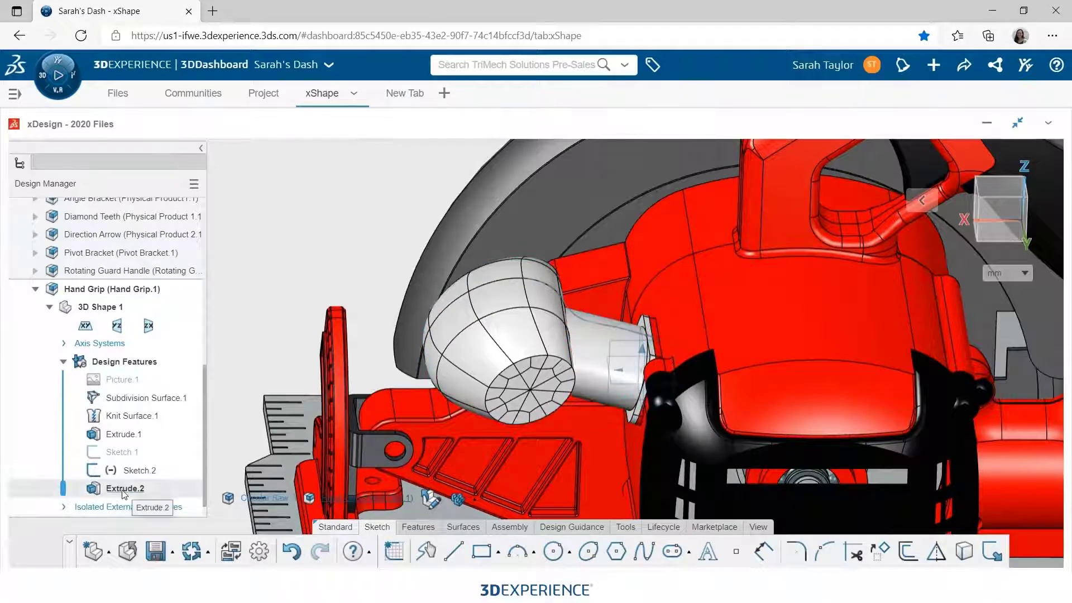
Change Extrude.2 into an added solid Sweep of Sketch.1 along the connecting spline, with the Follow Path option
click(124, 489)
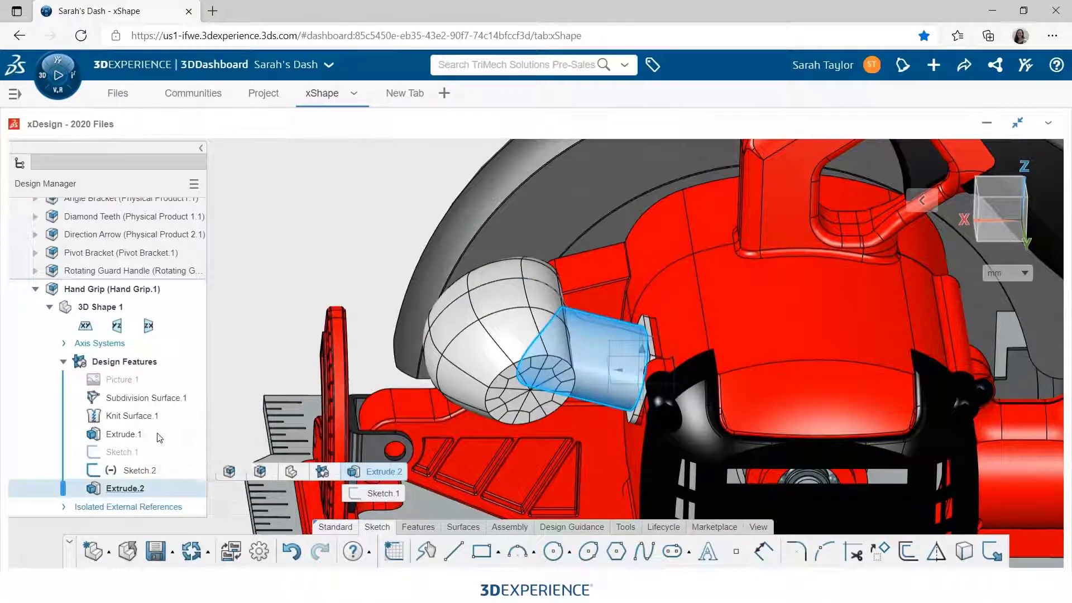
key(Delete)
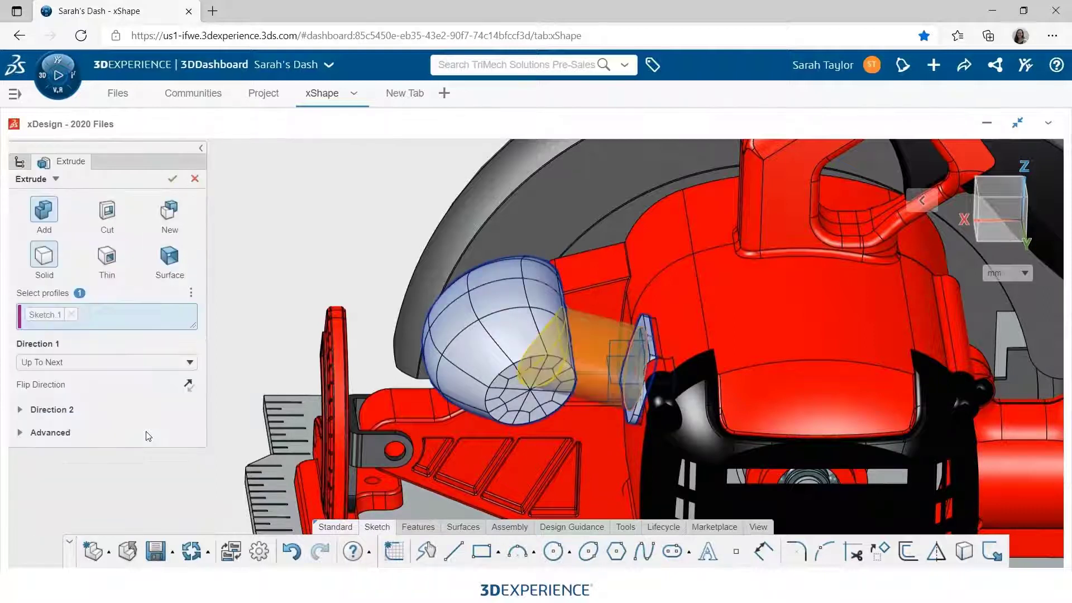
click(56, 179)
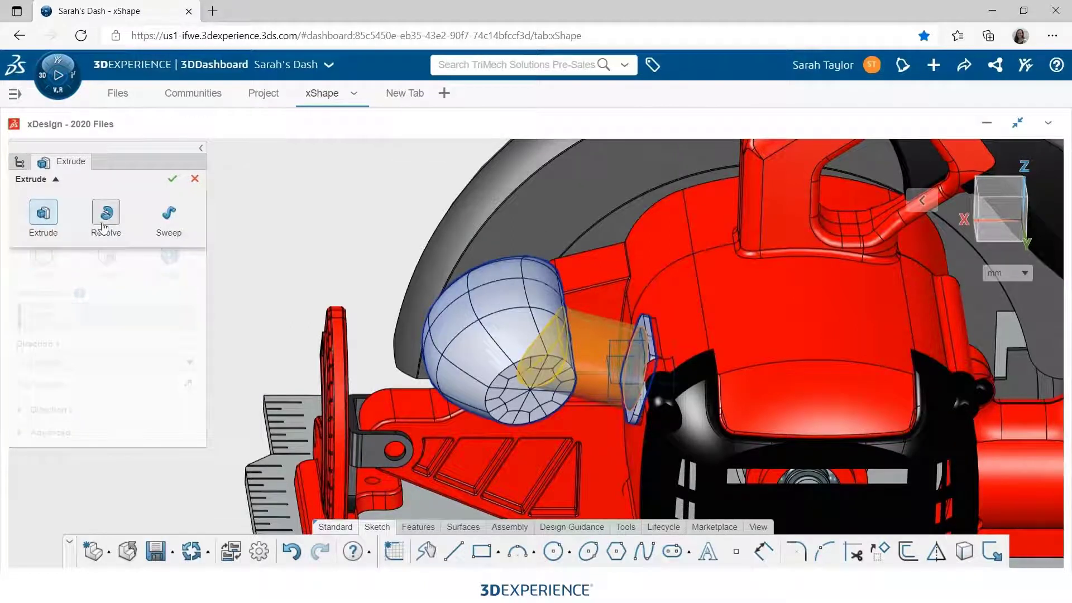
click(169, 215)
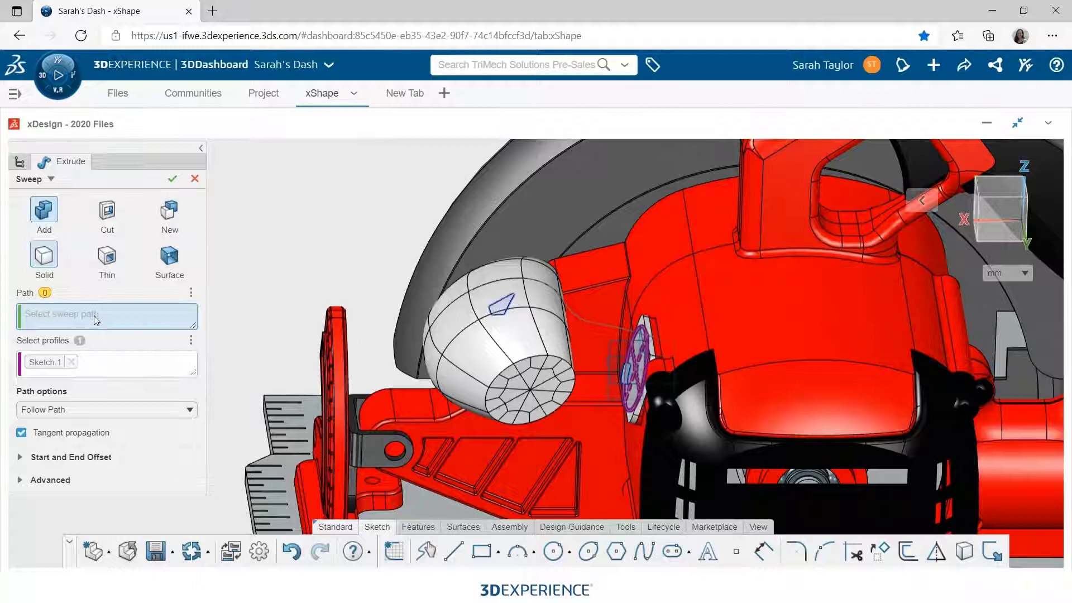
click(596, 325)
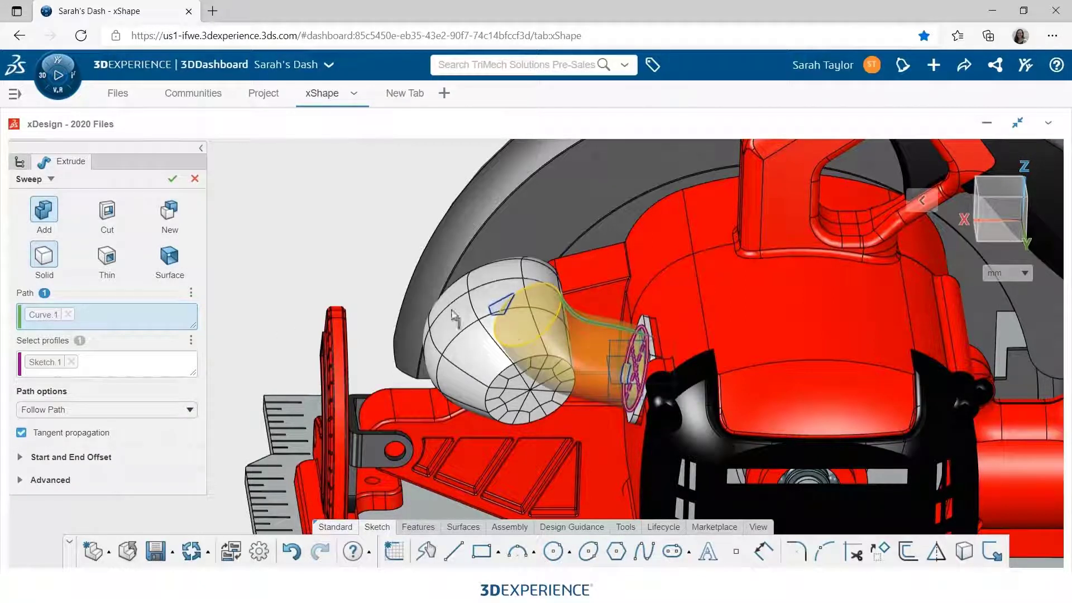
click(173, 179)
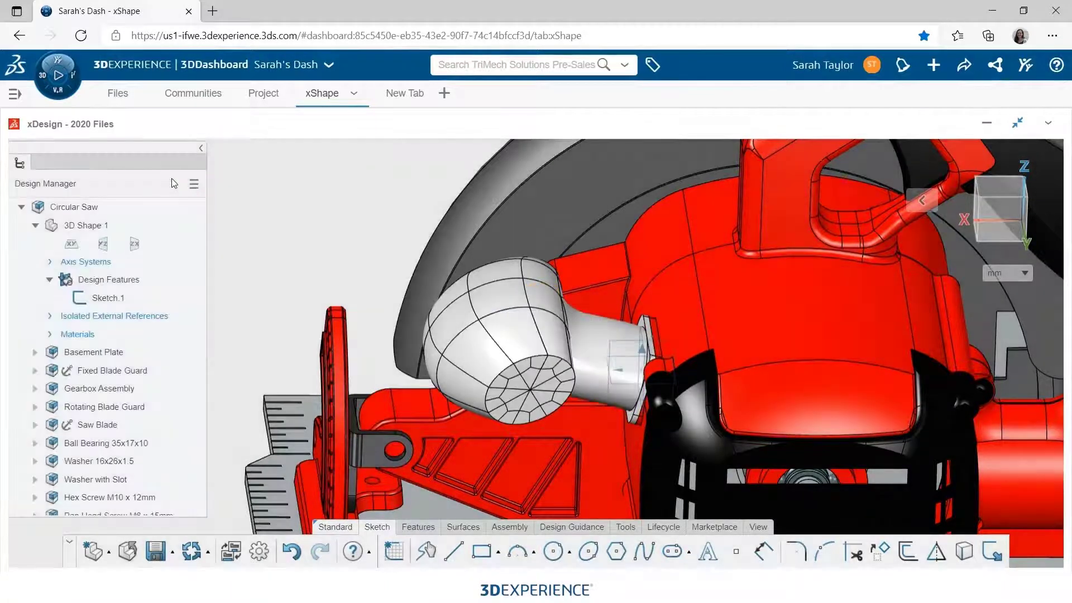
Hide the hand grip's XY, YZ and ZX reference planes
click(1009, 231)
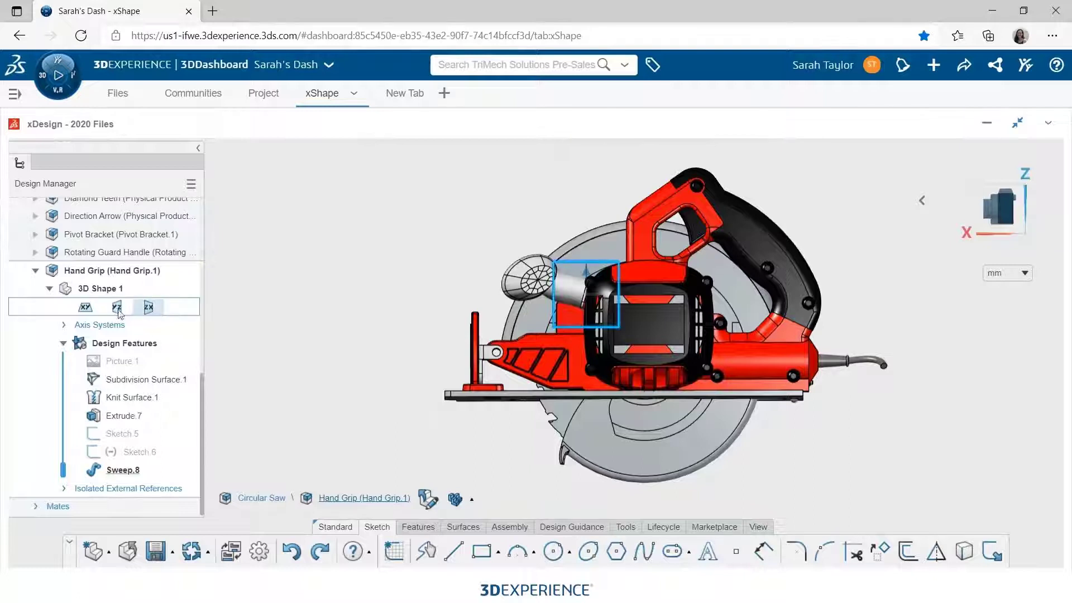
ctrl+click(117, 312)
ctrl+click(85, 309)
click(115, 272)
click(316, 327)
scroll(550, 304, up, 5)
middle_drag(535, 313, 570, 317)
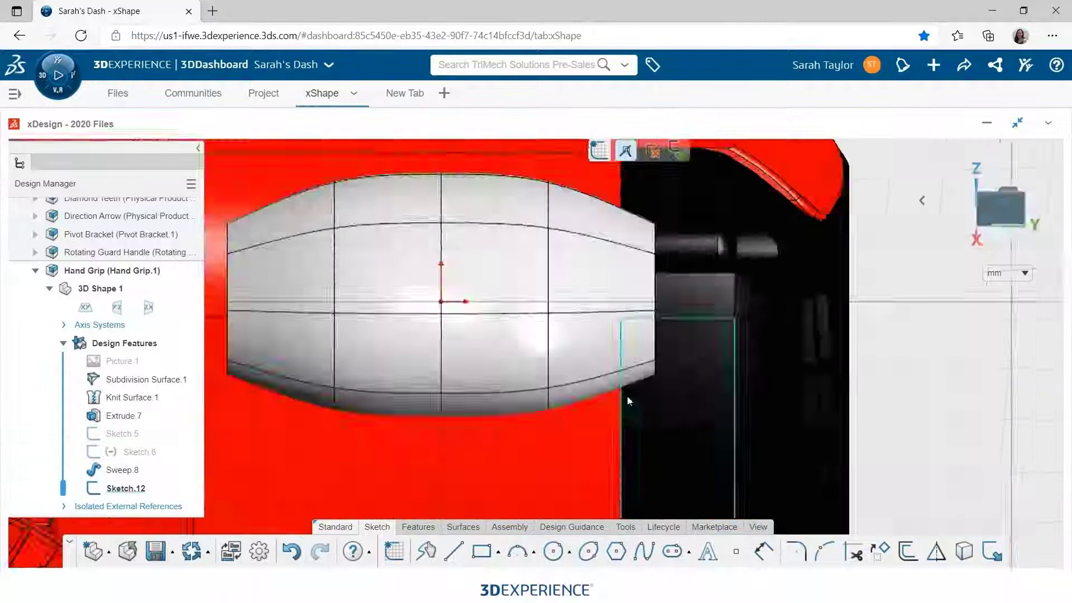
Sketch a small circle at each corner of the mounting pad
middle_drag(626, 400, 526, 345)
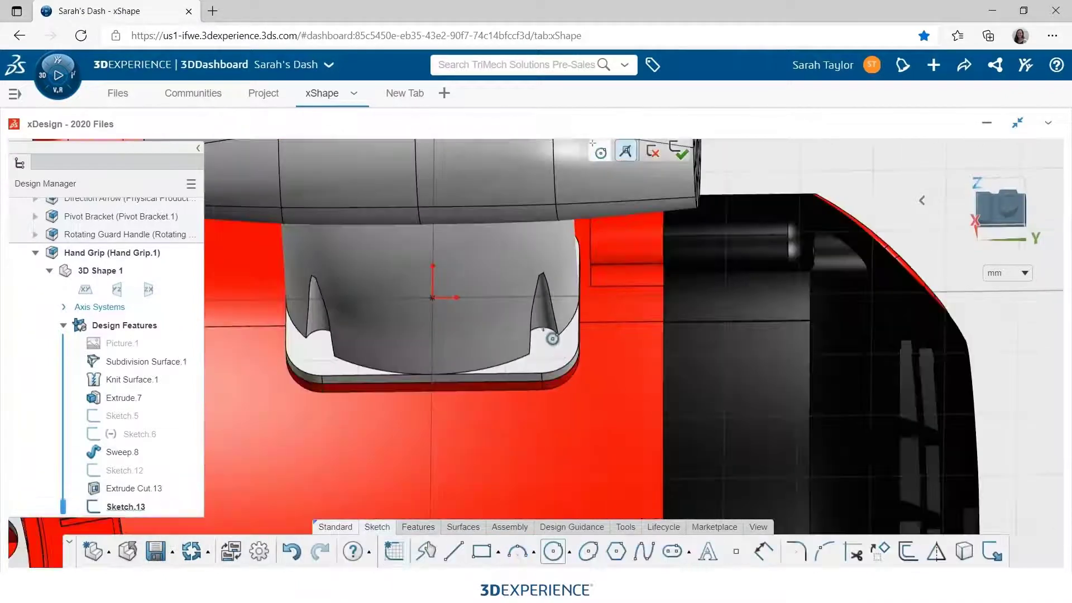
click(552, 338)
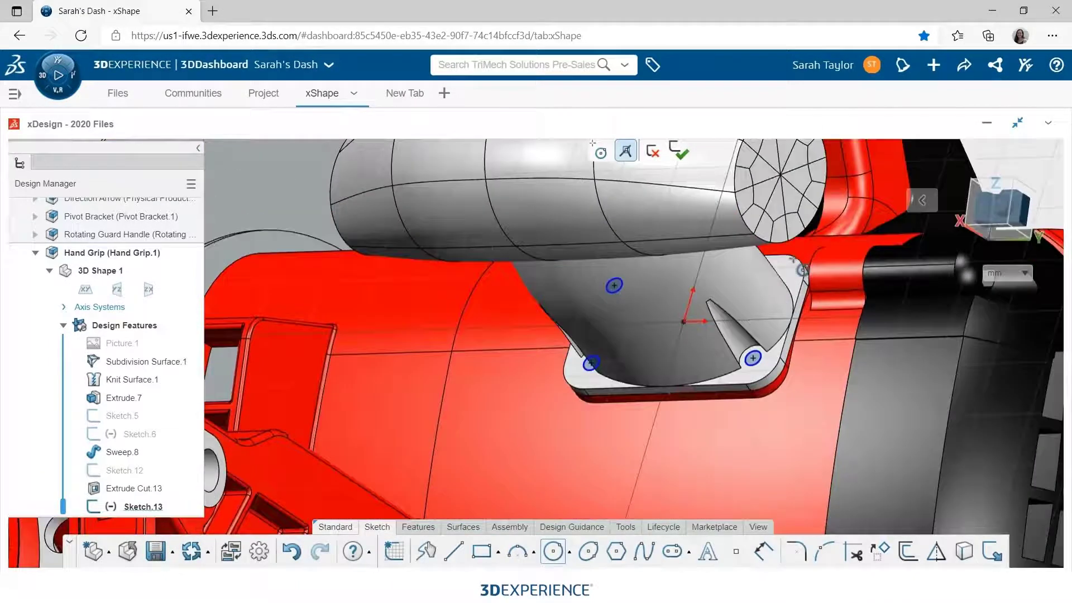
click(775, 279)
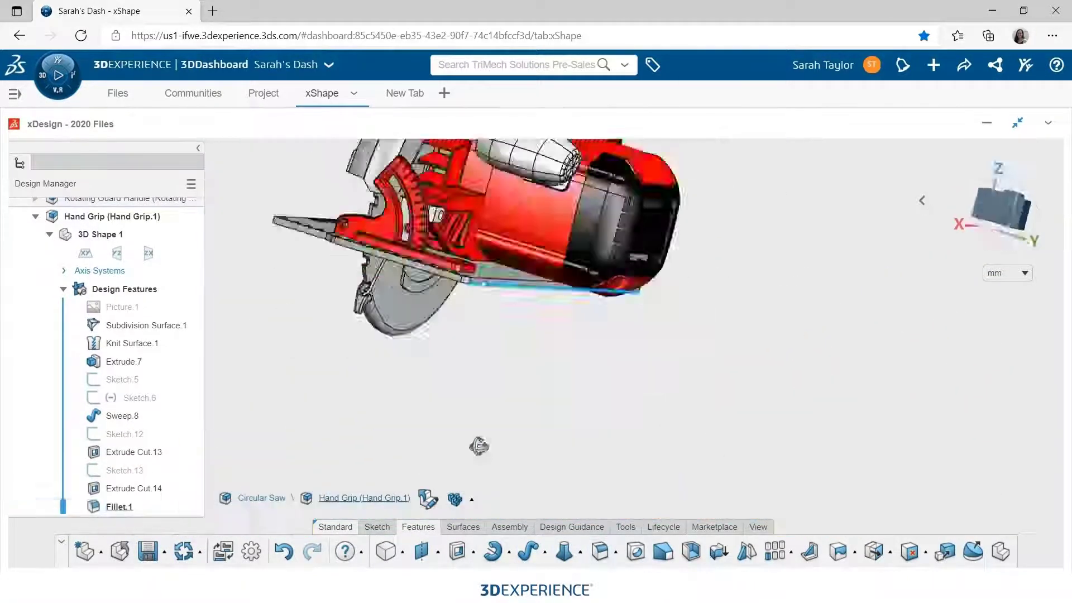
Set the view mode to the shaded preset that displays only sharp edges
middle_drag(478, 446, 633, 479)
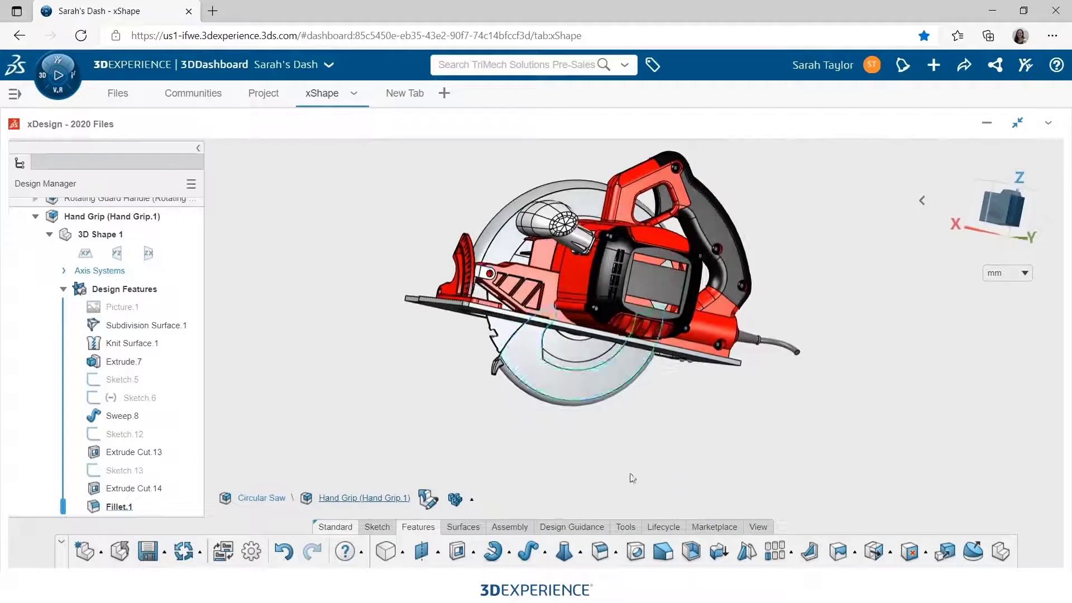
click(758, 527)
click(720, 552)
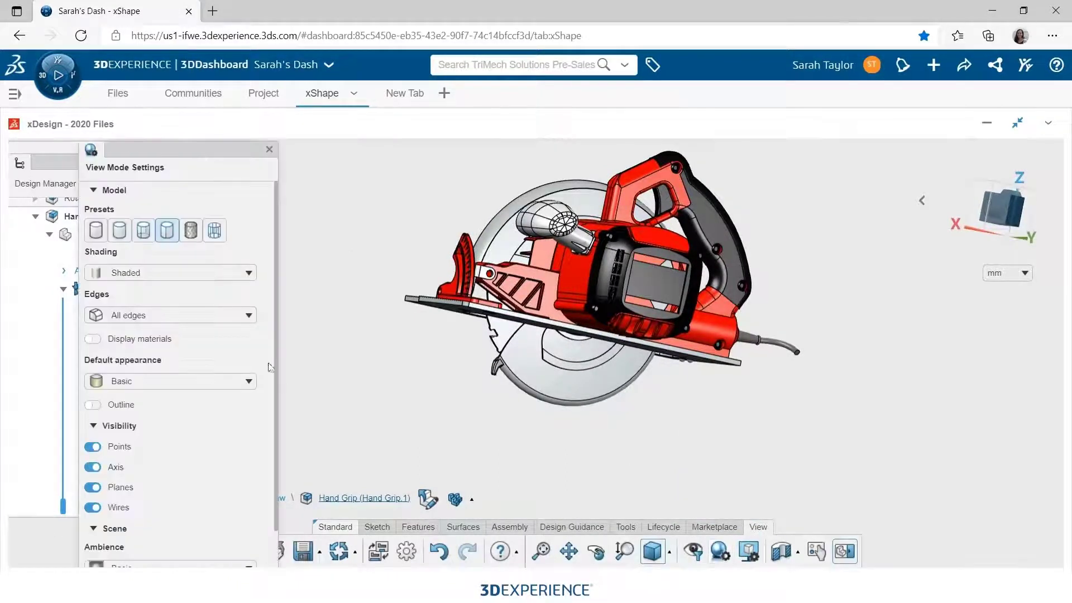
click(119, 230)
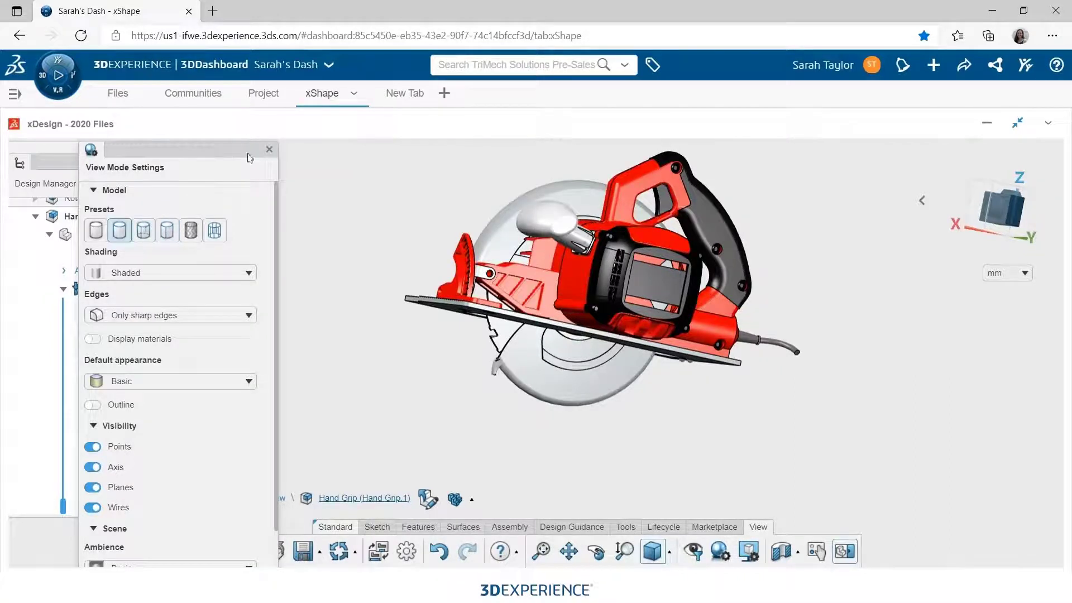
click(268, 150)
Save the circular saw design with the completed hand grip
scroll(530, 216, up, 10)
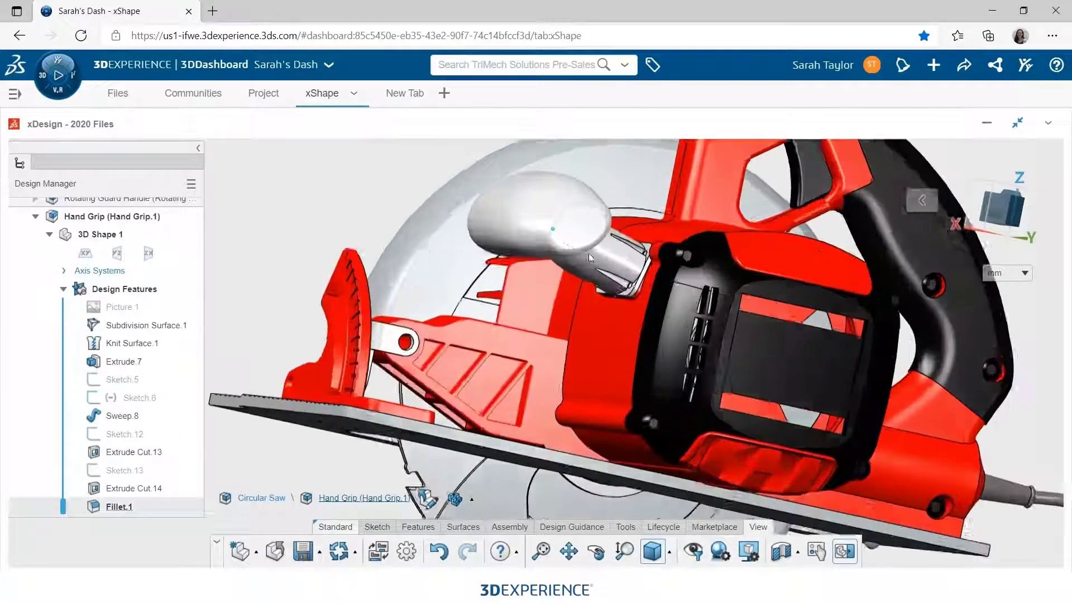
middle_drag(618, 243, 522, 247)
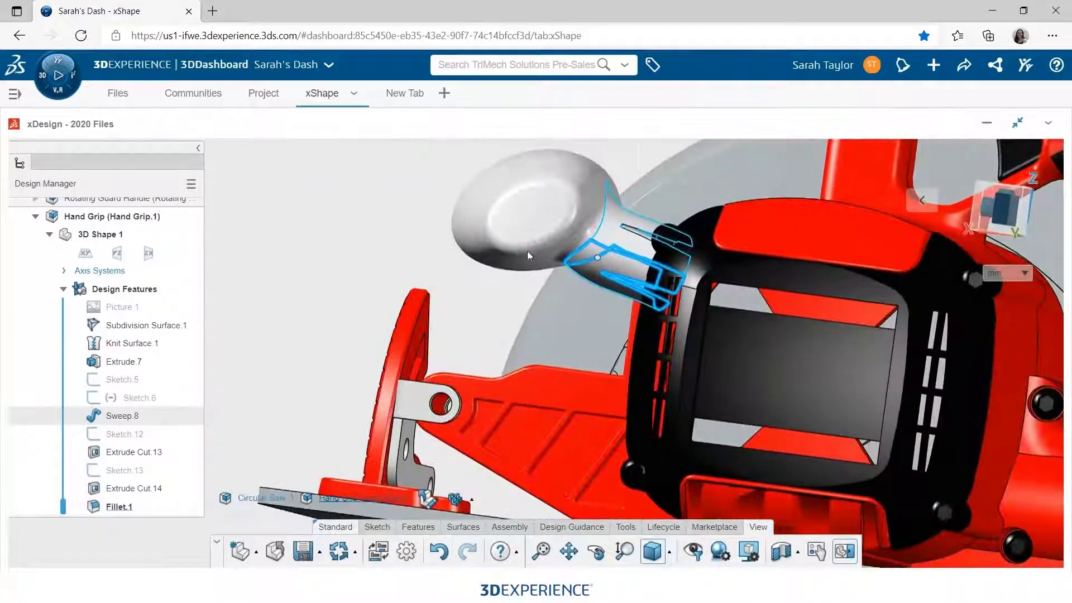
scroll(614, 397, down, 4)
scroll(614, 397, down, 5)
middle_drag(614, 397, 633, 442)
click(339, 532)
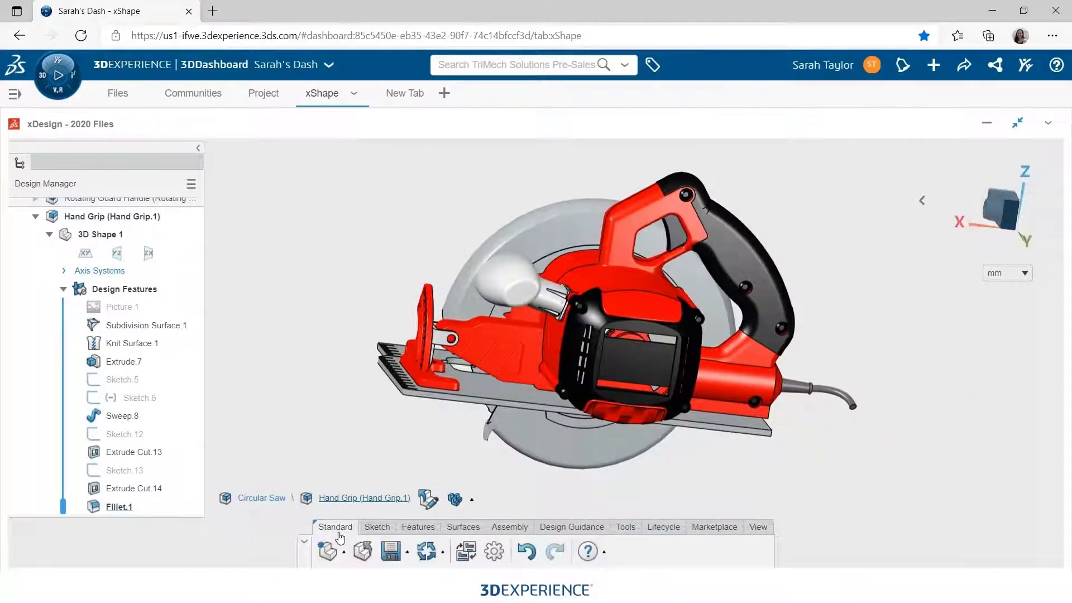
click(392, 555)
Switch to Collaborative Tasks in the Project dashboard and move the Create Hand hold task to Completed
click(258, 96)
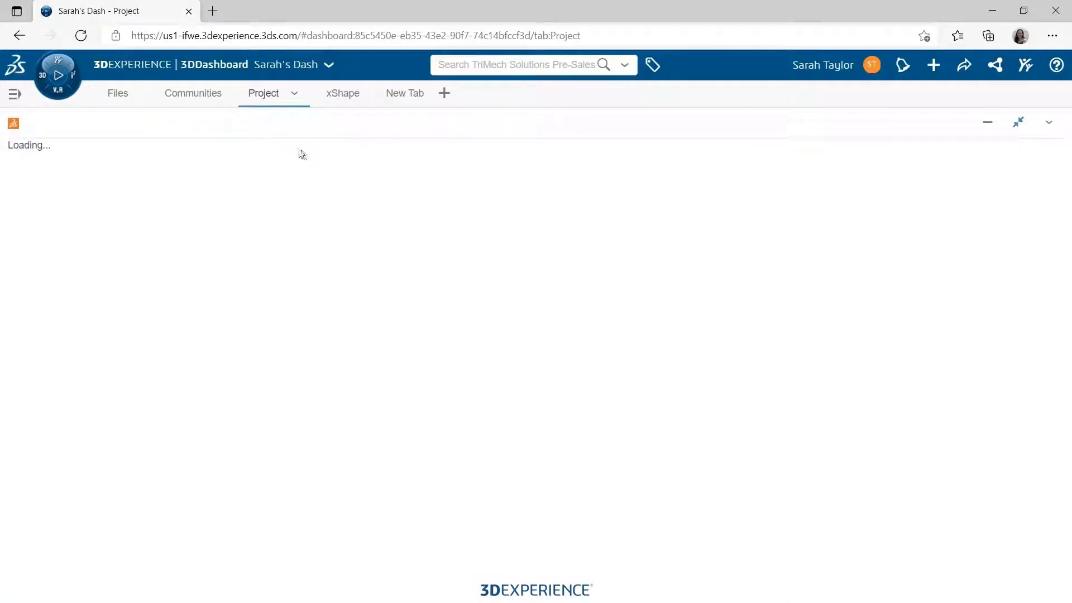
drag(394, 215, 836, 247)
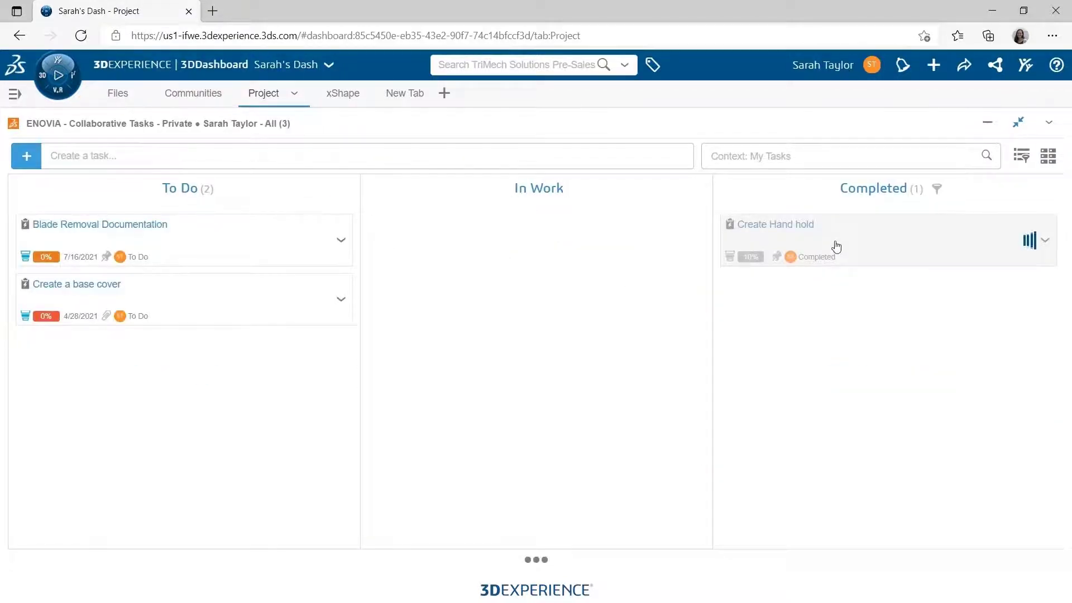